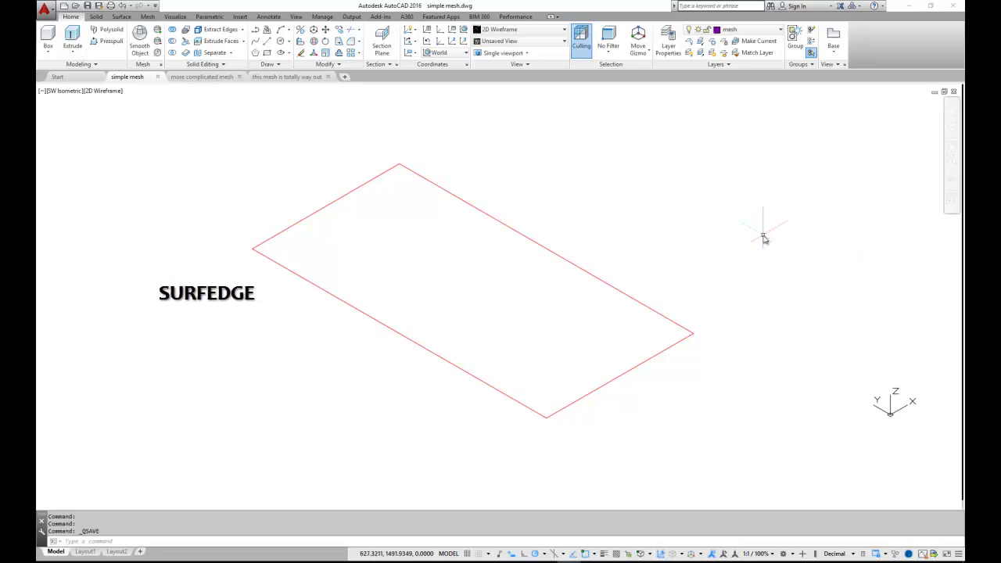
Confirm the 3D Modeling workspace and build an EDGESURF mesh from the four red rectangle edges
{"action": "left_click", "coordinate": [784, 554]}
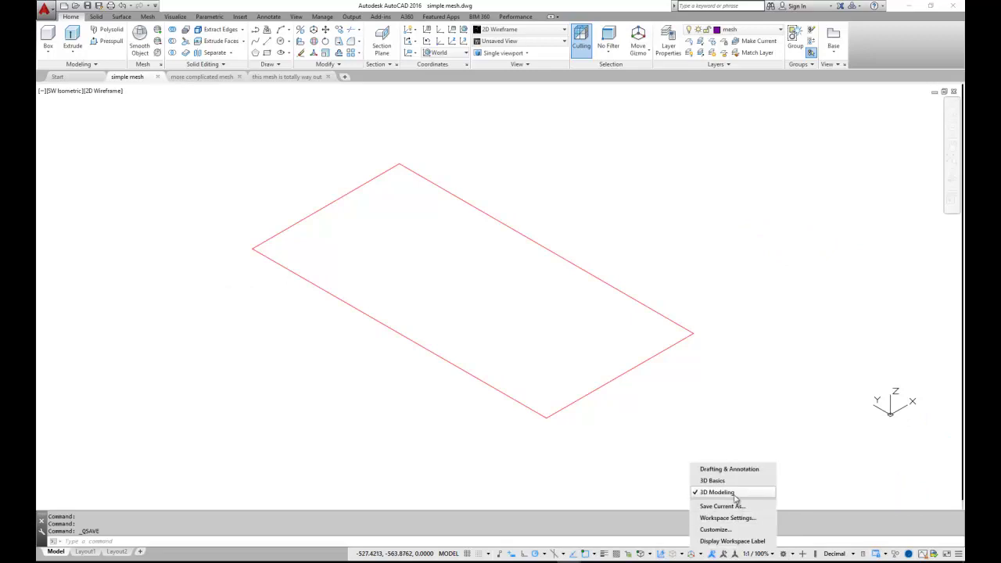
{"action": "left_click", "coordinate": [832, 493]}
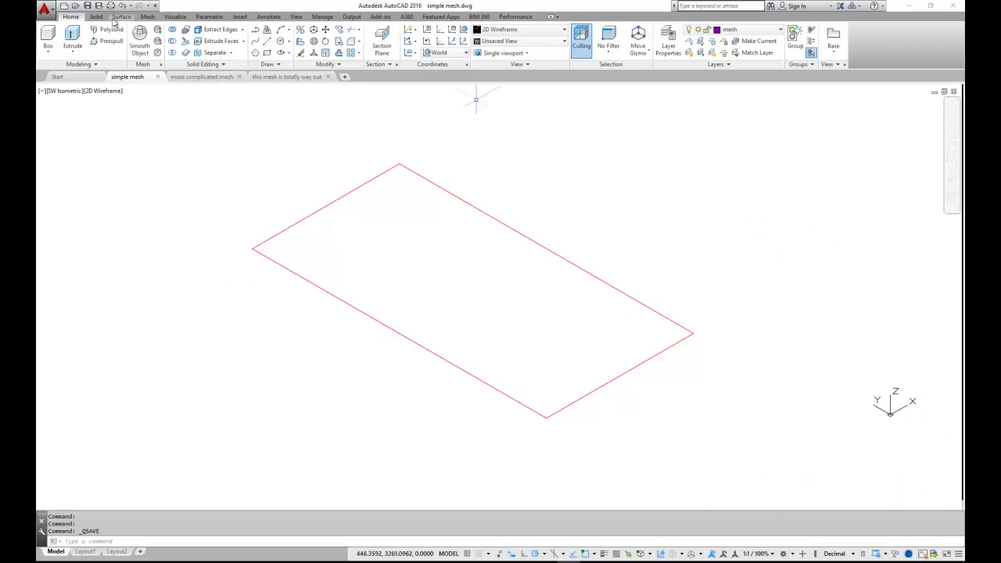
{"action": "left_click", "coordinate": [147, 17]}
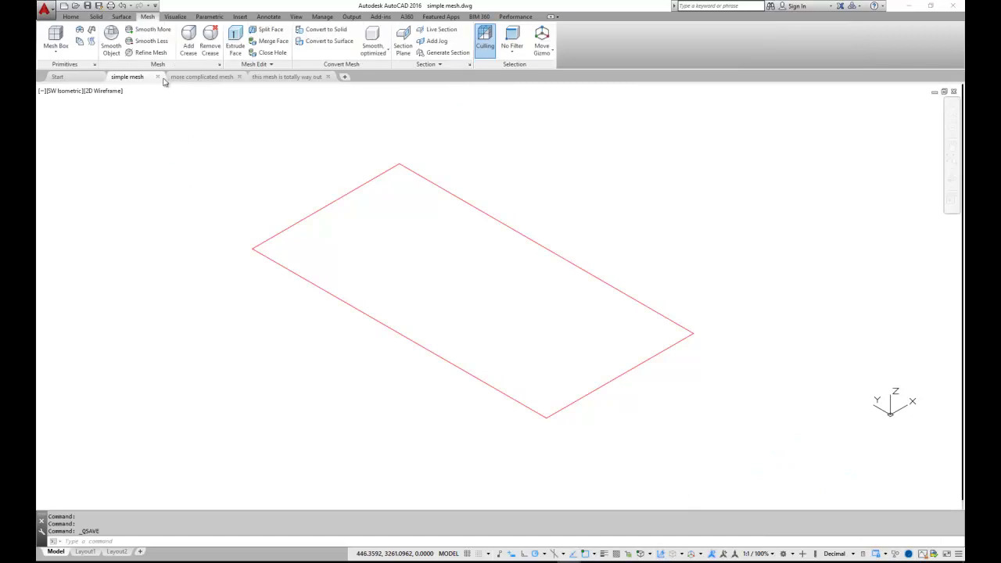
{"action": "left_click", "coordinate": [92, 31]}
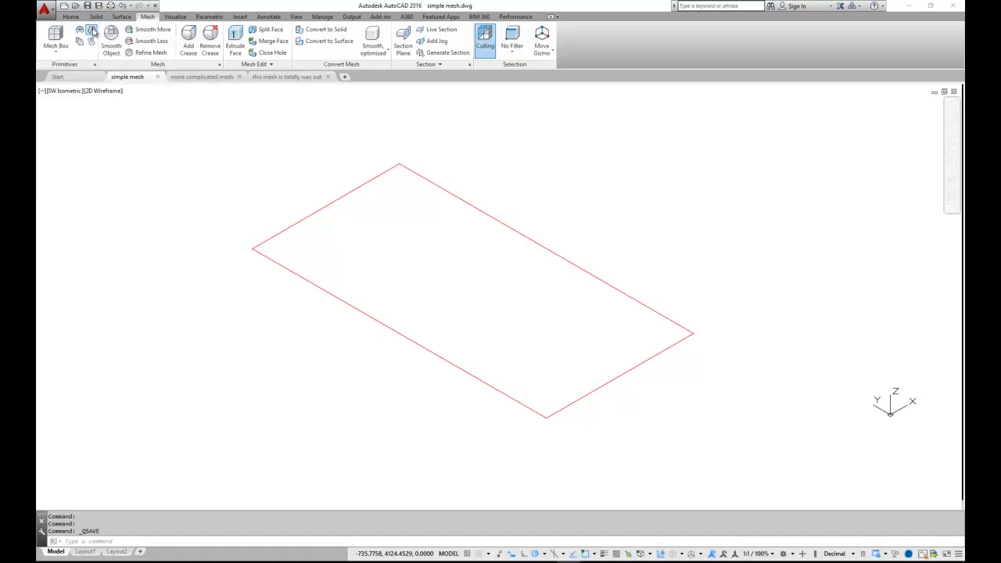
{"action": "left_click", "coordinate": [294, 229]}
{"action": "left_click", "coordinate": [403, 166]}
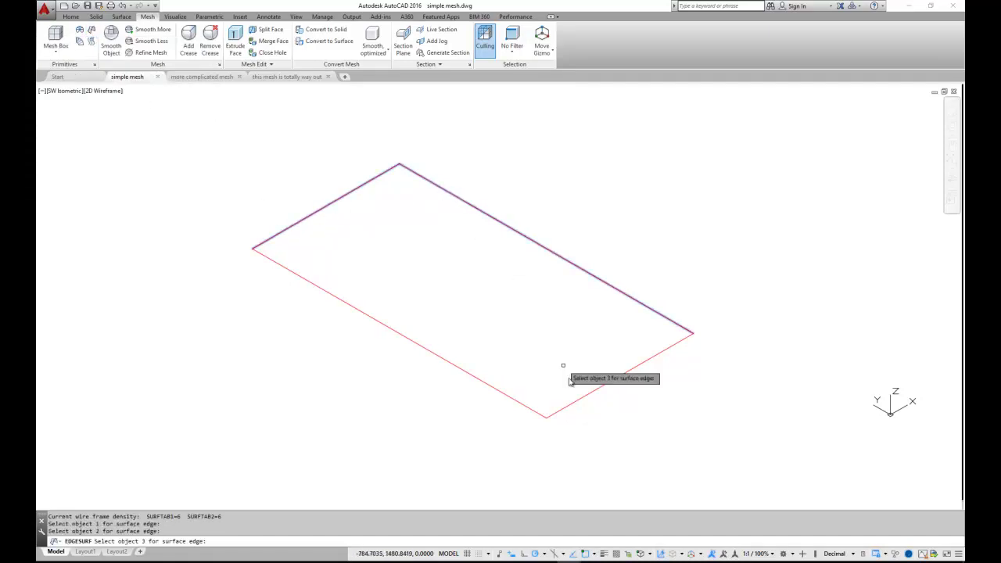
{"action": "left_click", "coordinate": [577, 400]}
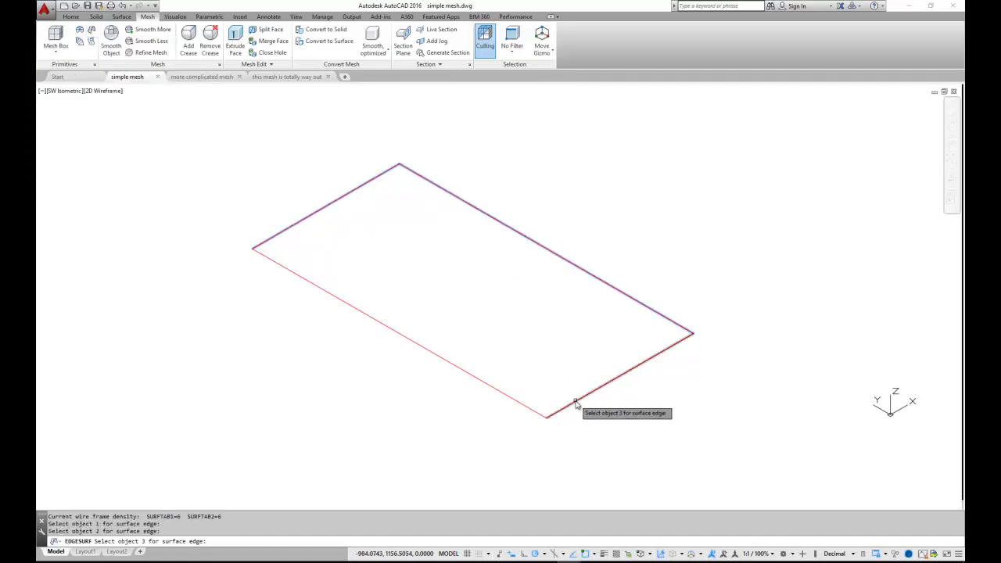
{"action": "left_click", "coordinate": [523, 405]}
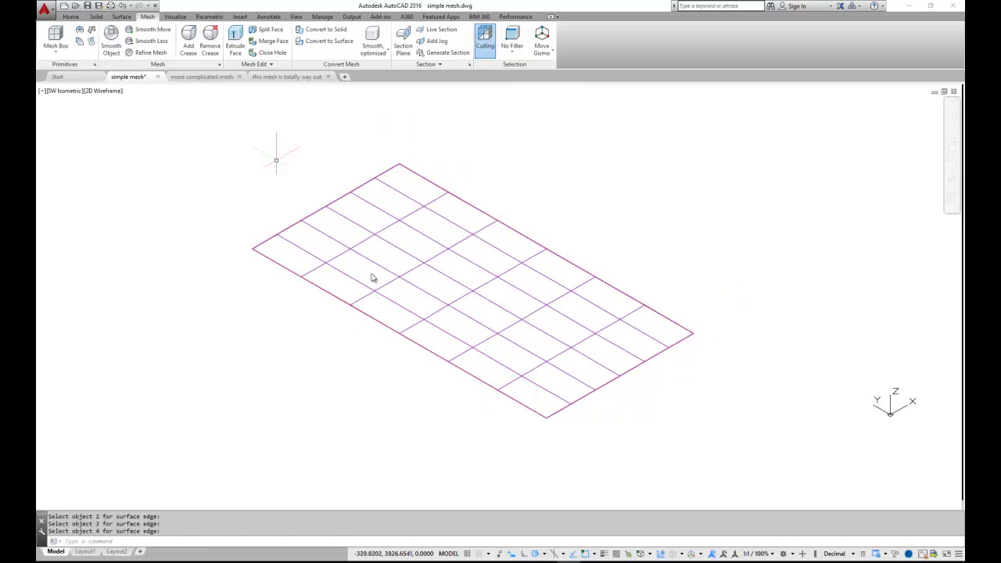
Select the new mesh to verify it sits on the mesh layer with 36 faces
{"action": "left_click", "coordinate": [581, 300]}
{"action": "left_click", "coordinate": [564, 313]}
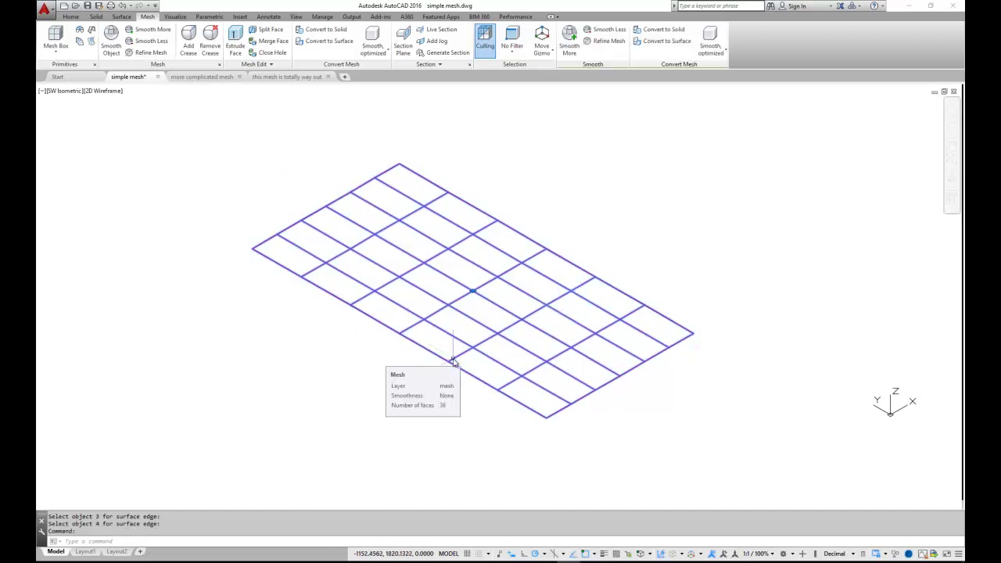
{"action": "left_click", "coordinate": [70, 17]}
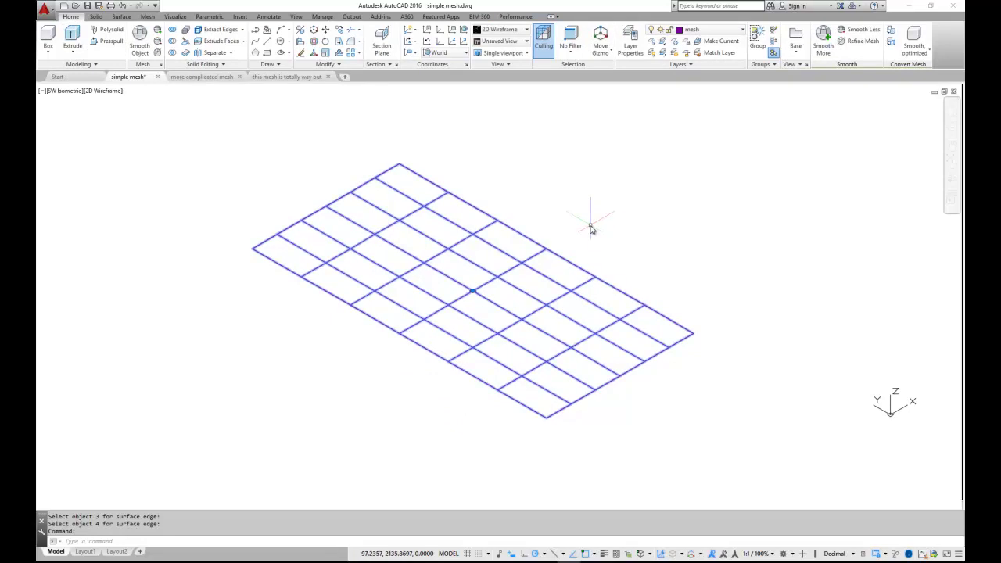
Deselect the flat mesh and switch to the 'more complicated mesh' drawing
{"action": "key", "text": "Escape"}
{"action": "key", "text": "Escape"}
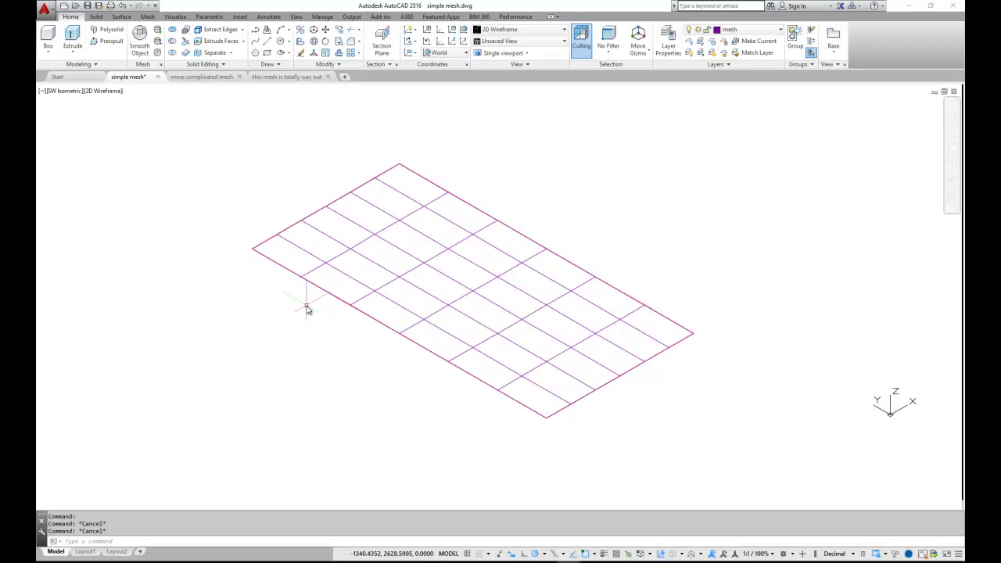
{"action": "left_click", "coordinate": [203, 77]}
{"action": "key", "text": "Escape"}
{"action": "key", "text": "Escape"}
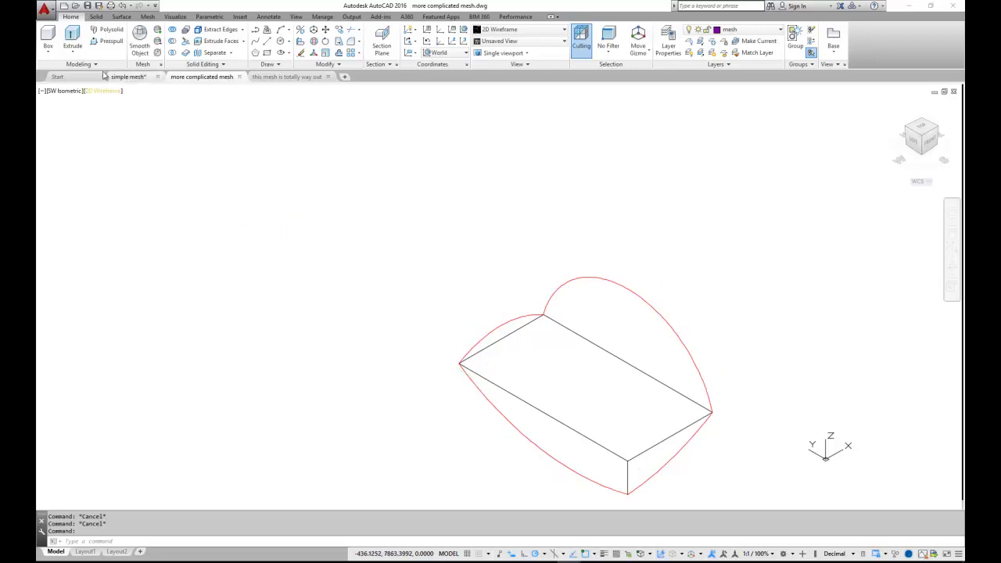
Run Edge Surface on the upper-left, top, lower-right and lower-left red arcs
{"action": "left_click", "coordinate": [148, 17]}
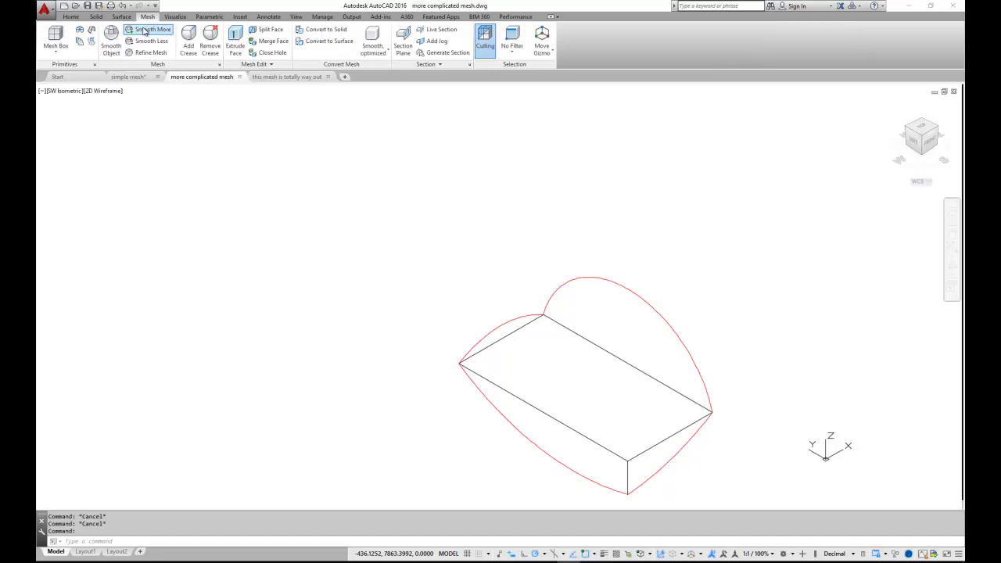
{"action": "left_click", "coordinate": [90, 30]}
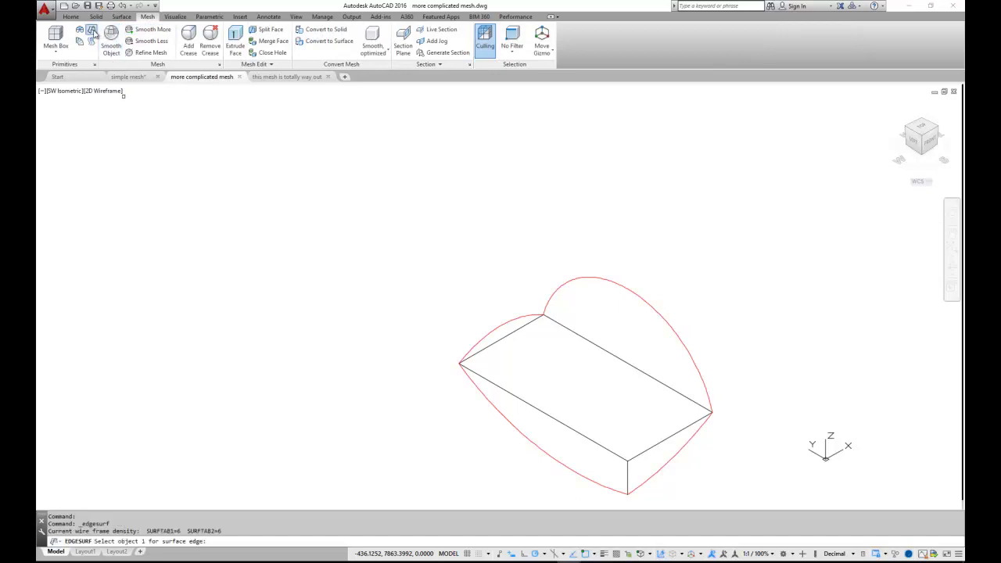
{"action": "left_click", "coordinate": [479, 342]}
{"action": "left_click", "coordinate": [551, 301]}
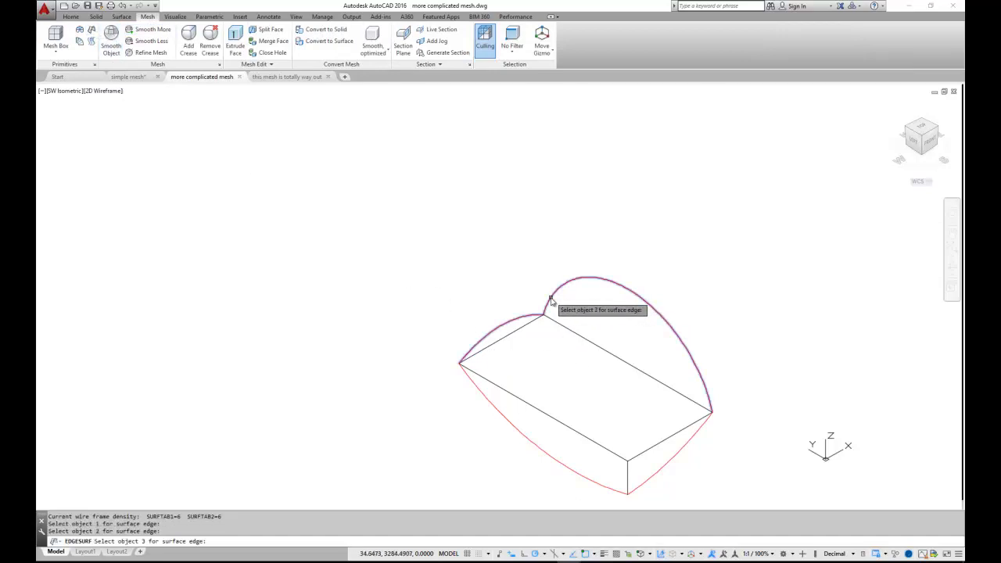
{"action": "left_click", "coordinate": [663, 464]}
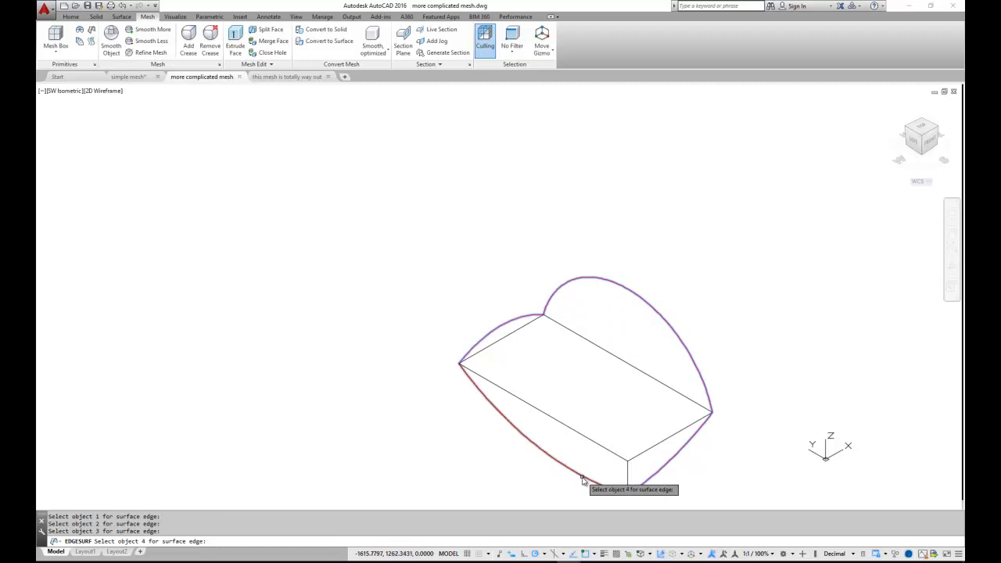
{"action": "left_click", "coordinate": [582, 480]}
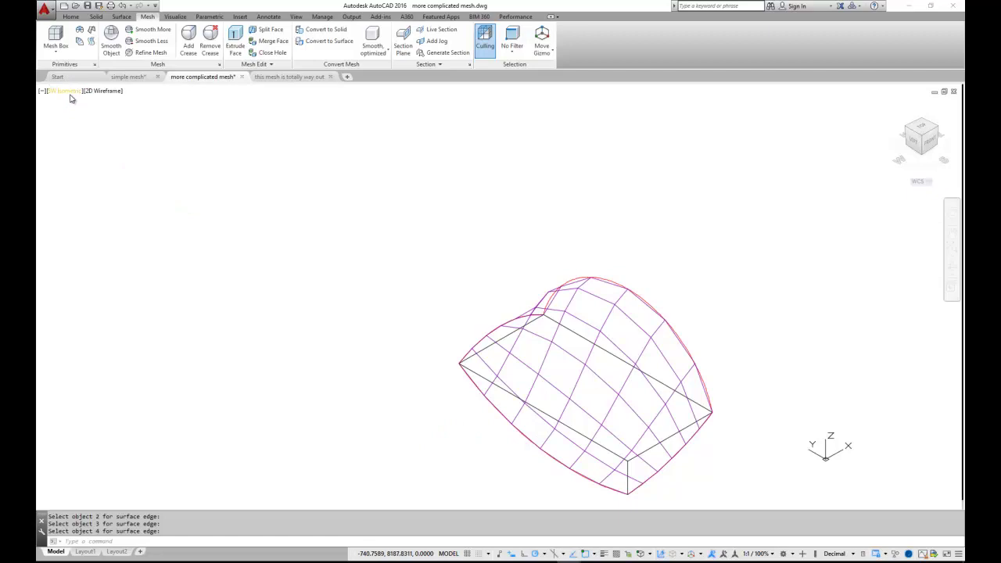
Tile four viewports, maximize the Right view, switch it to SW Isometric and select the mesh
{"action": "left_click", "coordinate": [41, 90]}
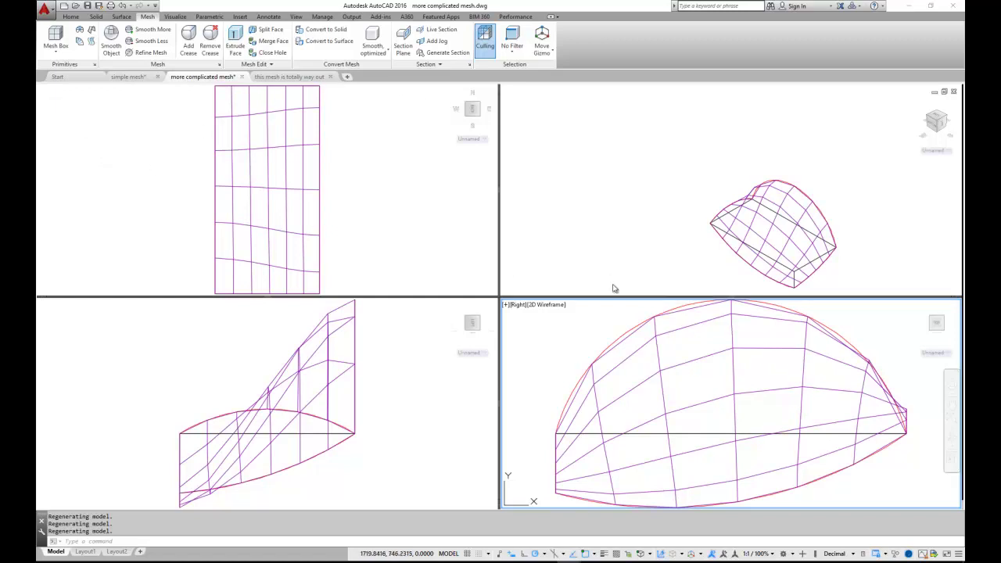
{"action": "left_click", "coordinate": [507, 307]}
{"action": "left_click", "coordinate": [525, 314]}
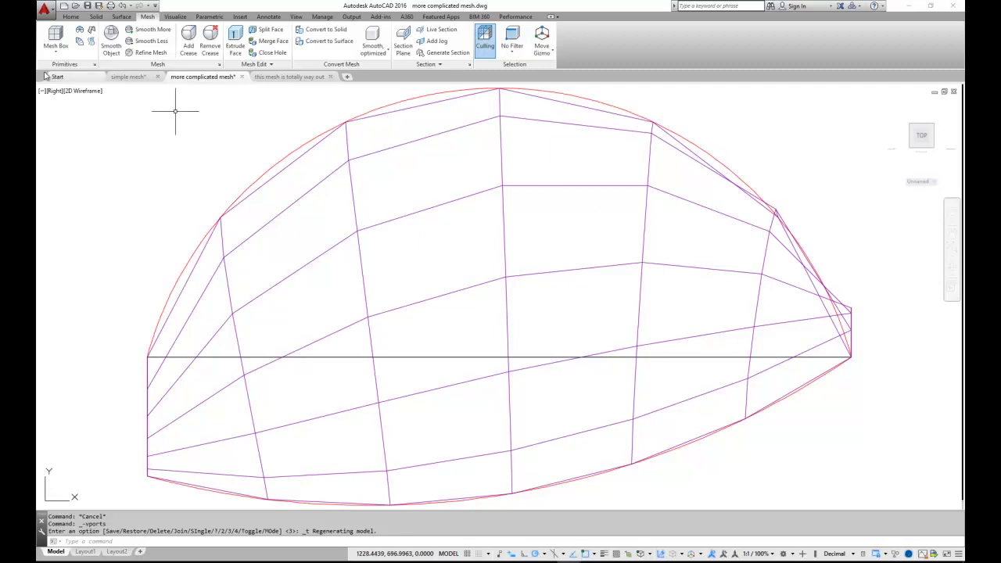
{"action": "left_click", "coordinate": [56, 92]}
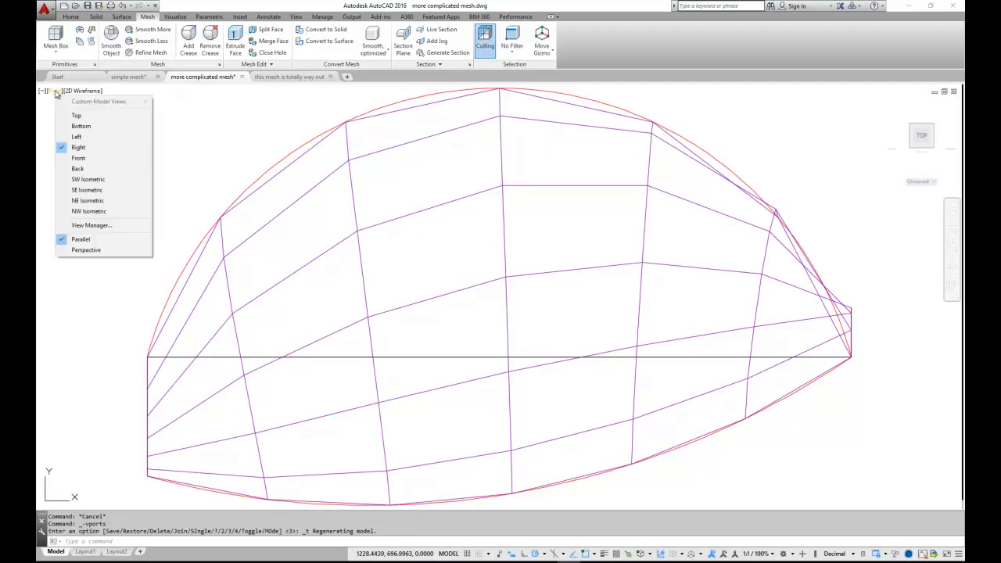
{"action": "left_click", "coordinate": [90, 178]}
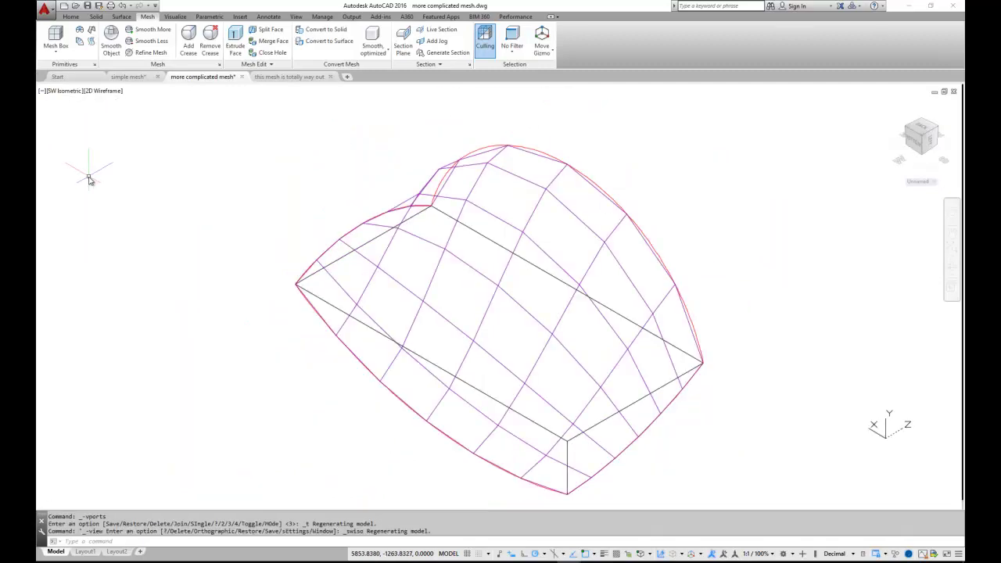
{"action": "left_click", "coordinate": [562, 160]}
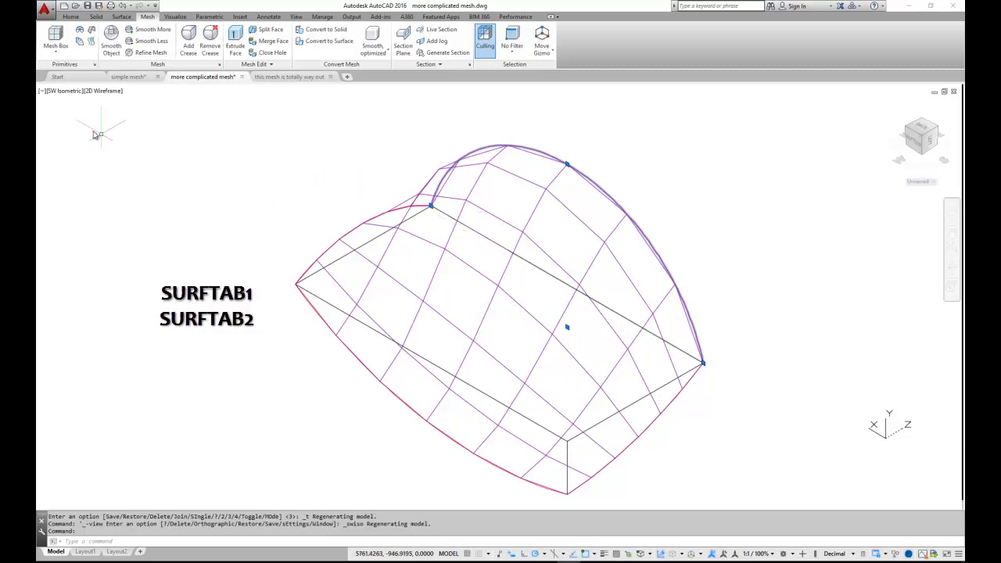
Set both the simple and more complicated mesh drawings to the Conceptual visual style
{"action": "left_click", "coordinate": [130, 76]}
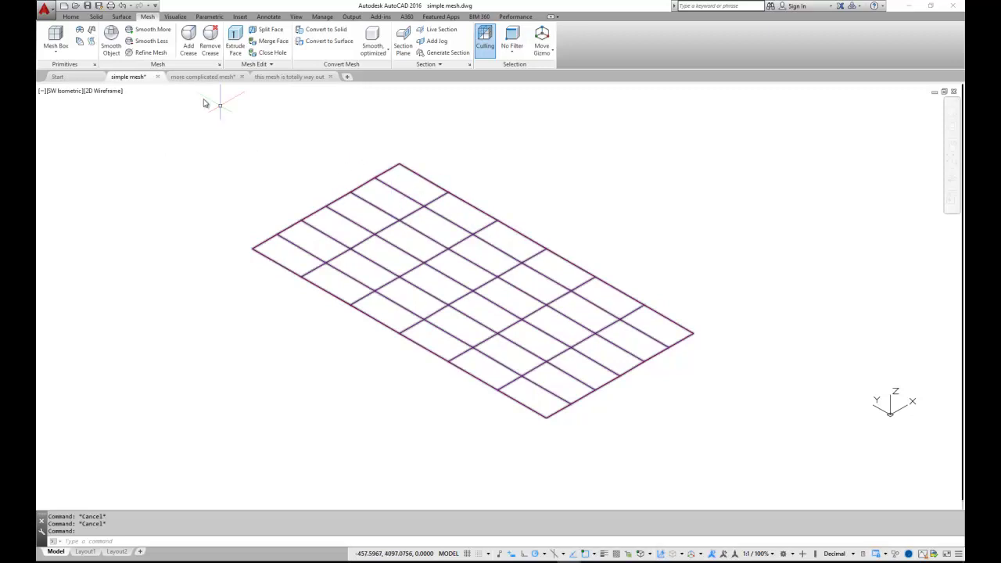
{"action": "left_click", "coordinate": [101, 91]}
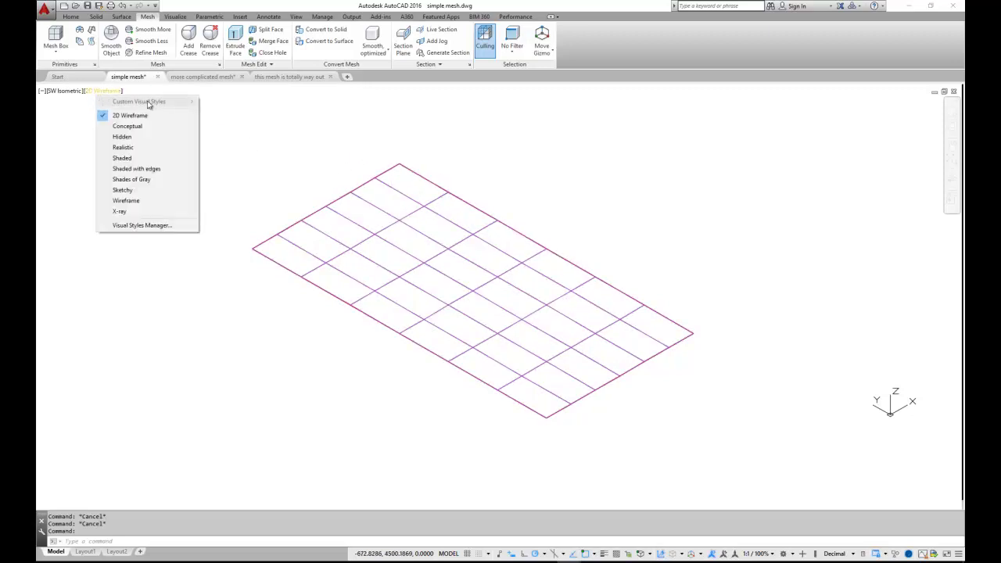
{"action": "left_click", "coordinate": [133, 126]}
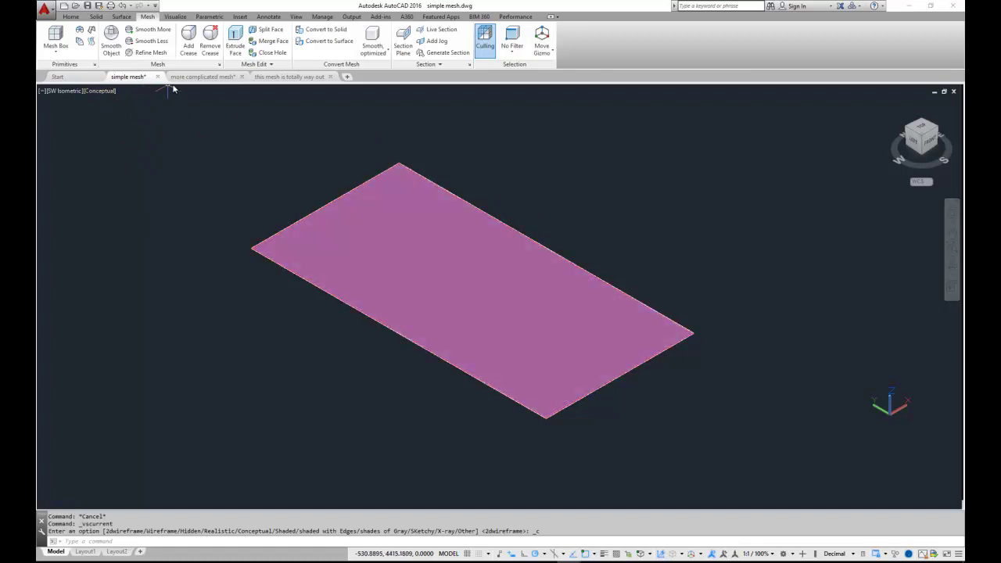
{"action": "left_click", "coordinate": [178, 77]}
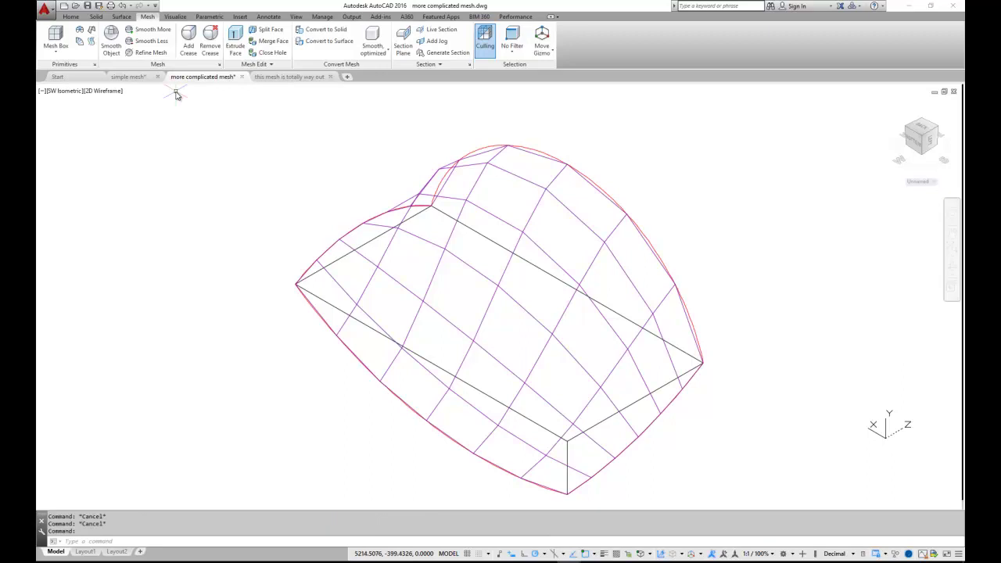
{"action": "left_click", "coordinate": [102, 92]}
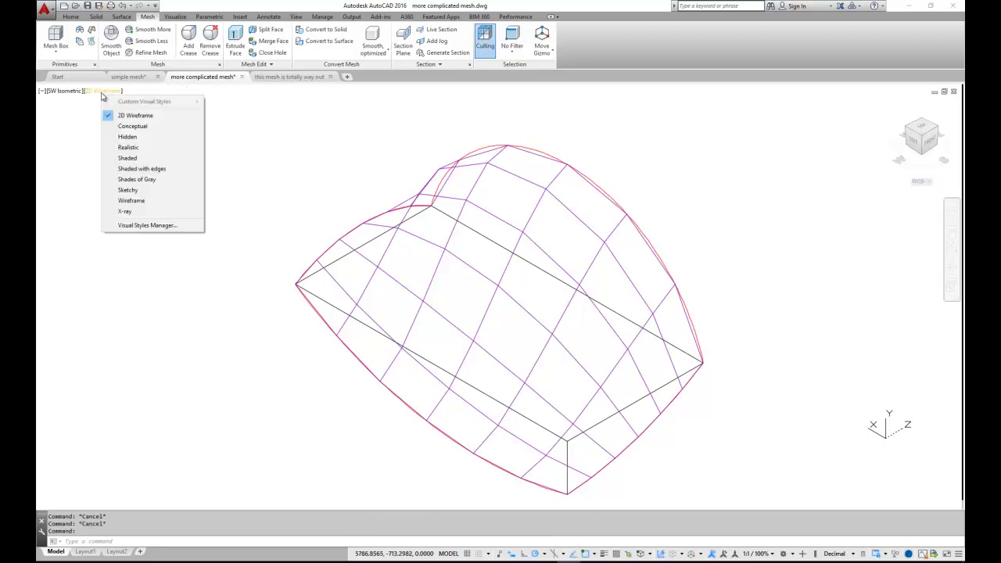
{"action": "left_click", "coordinate": [133, 126]}
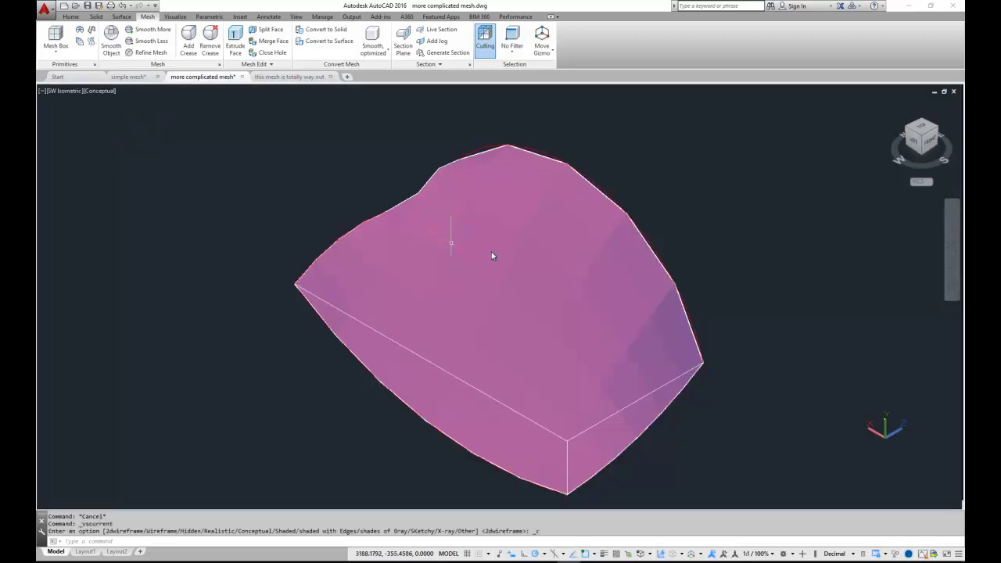
Select the curved mesh and bring up its right-click menu
{"action": "scroll", "coordinate": [644, 297], "scroll_direction": "up", "scroll_amount": 3}
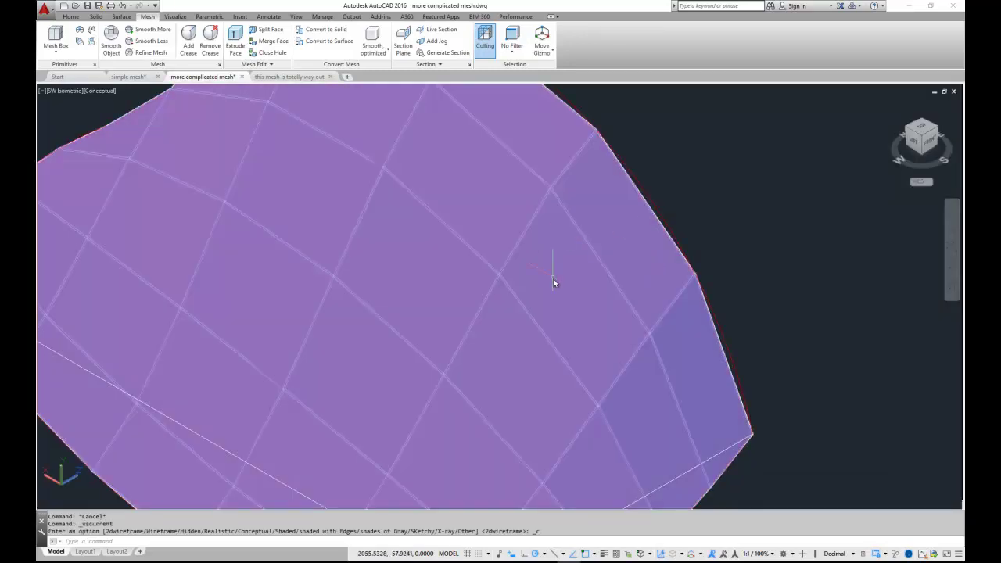
{"action": "scroll", "coordinate": [540, 291], "scroll_direction": "down", "scroll_amount": 4}
{"action": "left_click", "coordinate": [469, 211]}
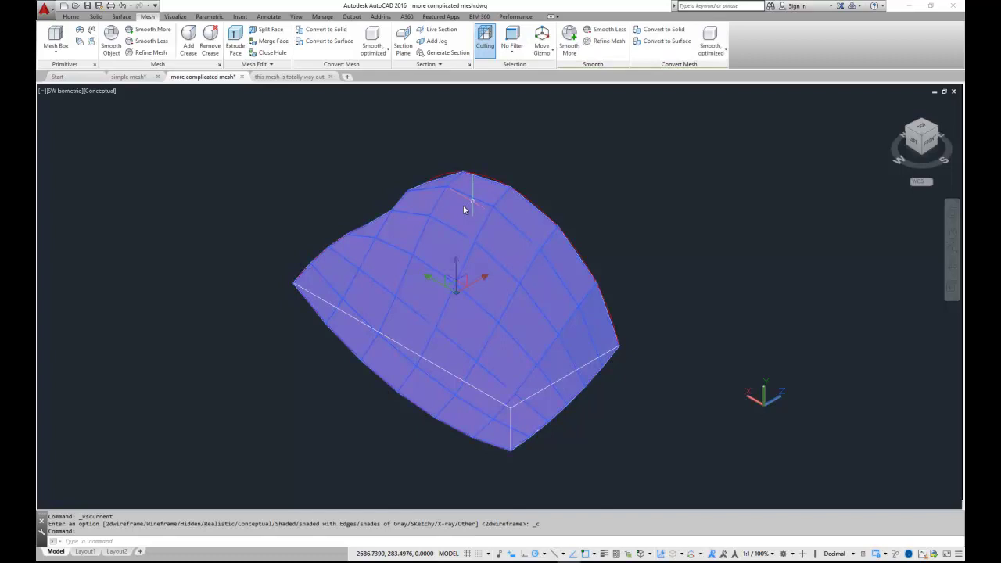
{"action": "right_click", "coordinate": [463, 207]}
Erase the curved mesh and reset SURFTAB1 and SURFTAB2 to 50 in the System Variable Monitor
{"action": "left_click", "coordinate": [485, 311]}
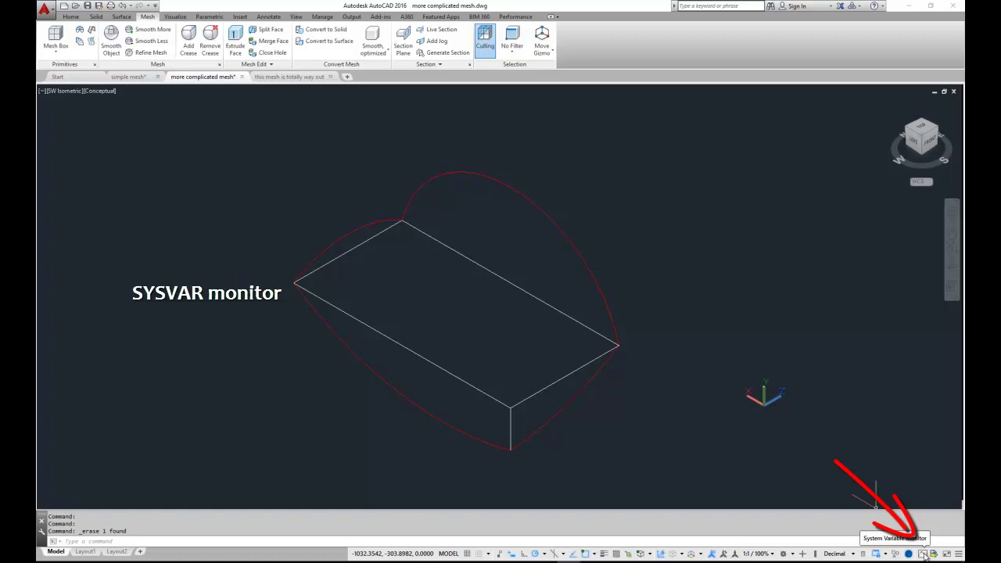
{"action": "left_click", "coordinate": [924, 555]}
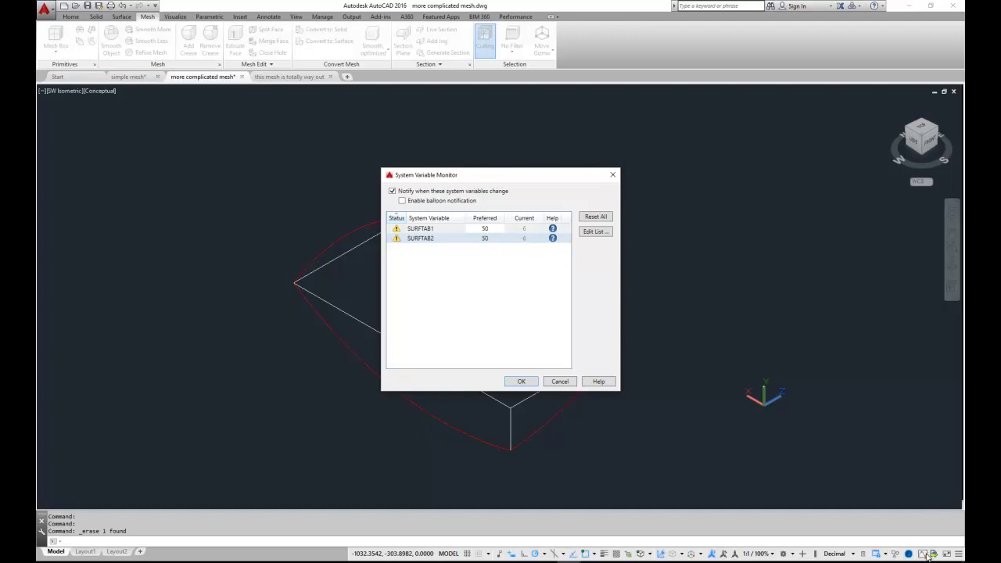
{"action": "left_click", "coordinate": [596, 217]}
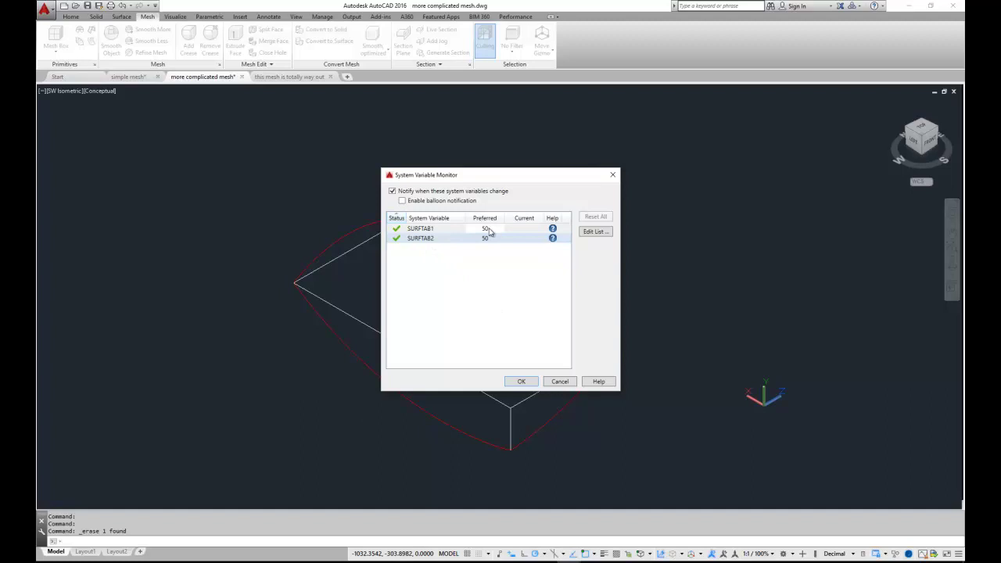
{"action": "left_click", "coordinate": [519, 381]}
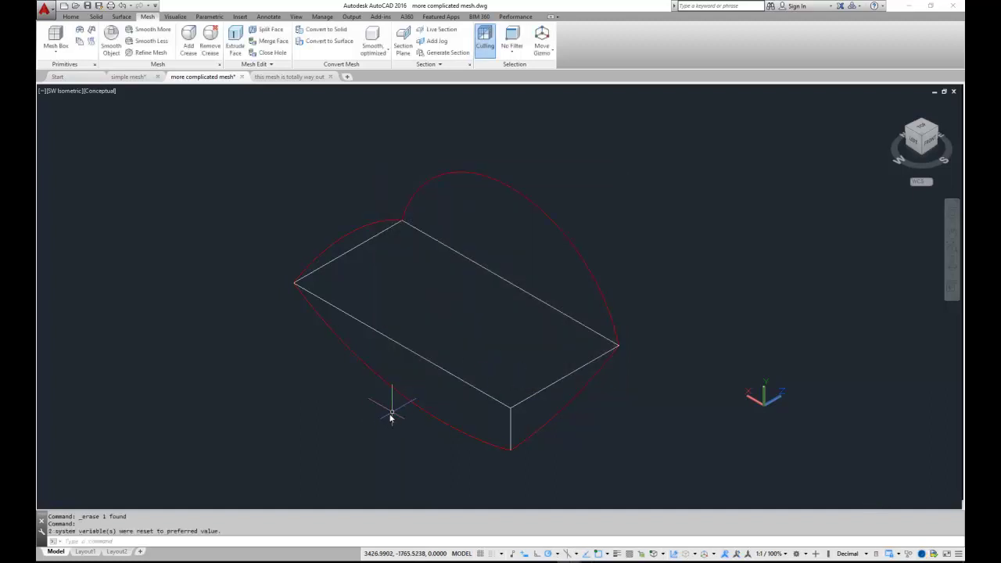
Rebuild the EDGESURF mesh from the left, top, lower-right and last red arcs
{"action": "left_click", "coordinate": [91, 32]}
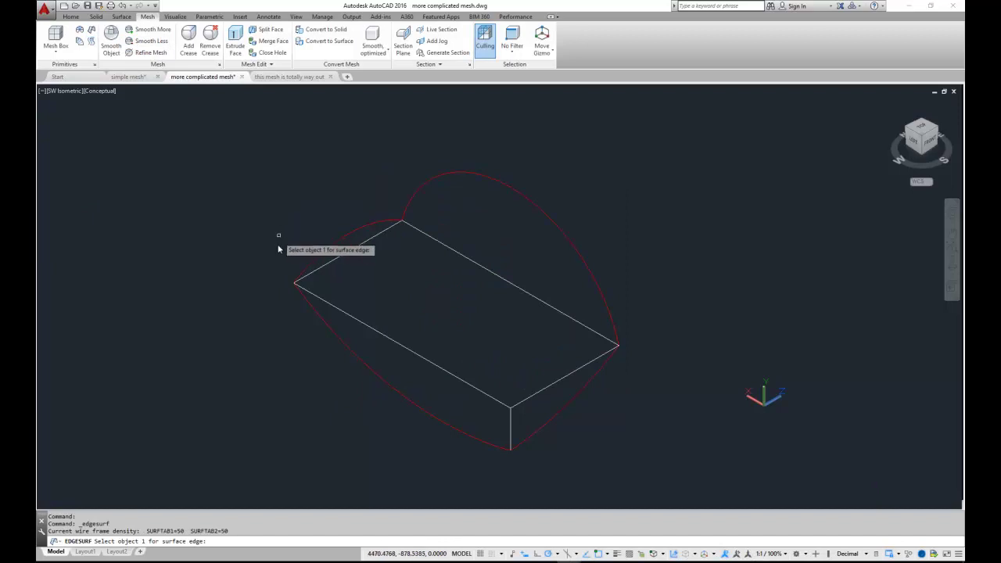
{"action": "left_click", "coordinate": [317, 269]}
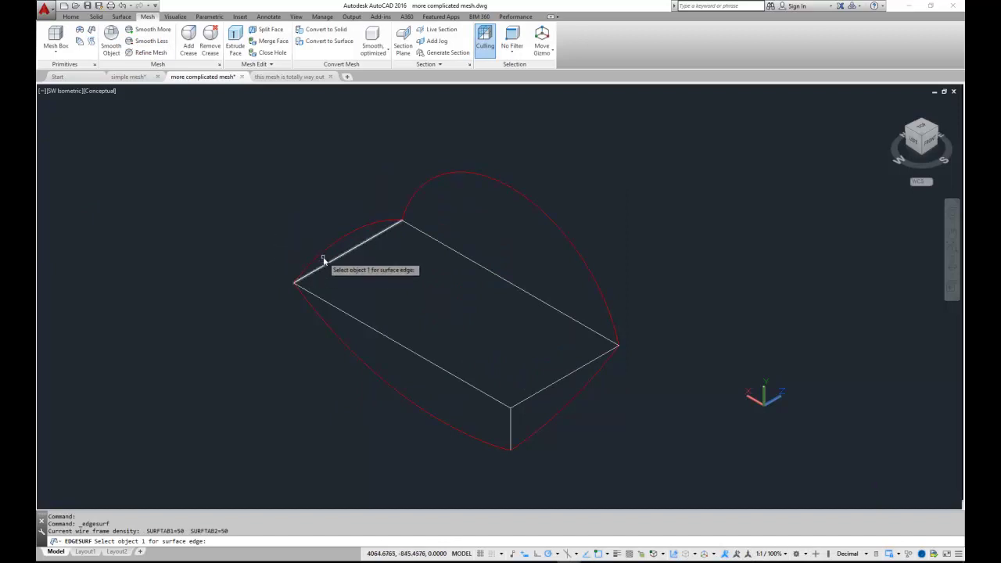
{"action": "left_click", "coordinate": [410, 209]}
{"action": "left_click", "coordinate": [570, 403]}
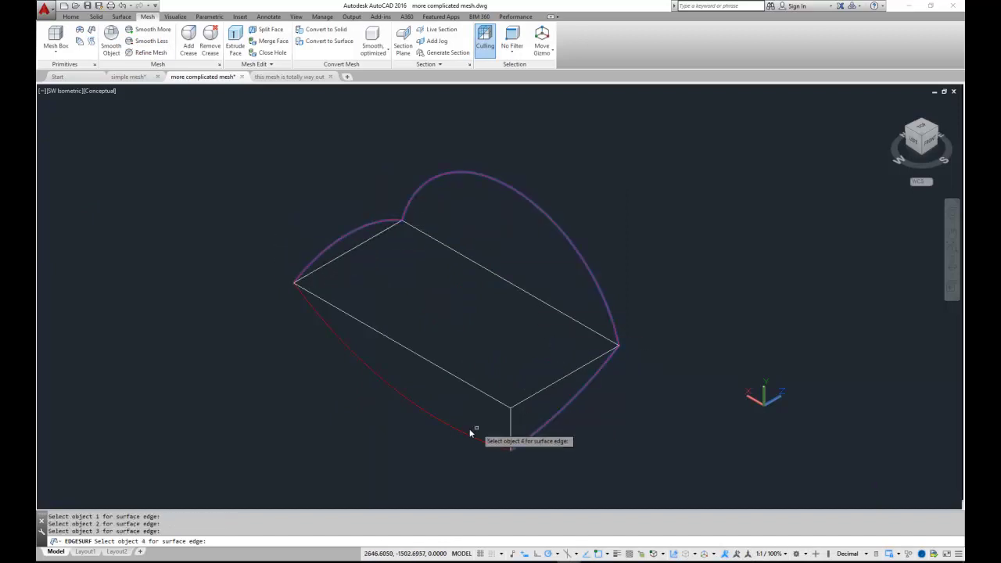
{"action": "left_click", "coordinate": [458, 434]}
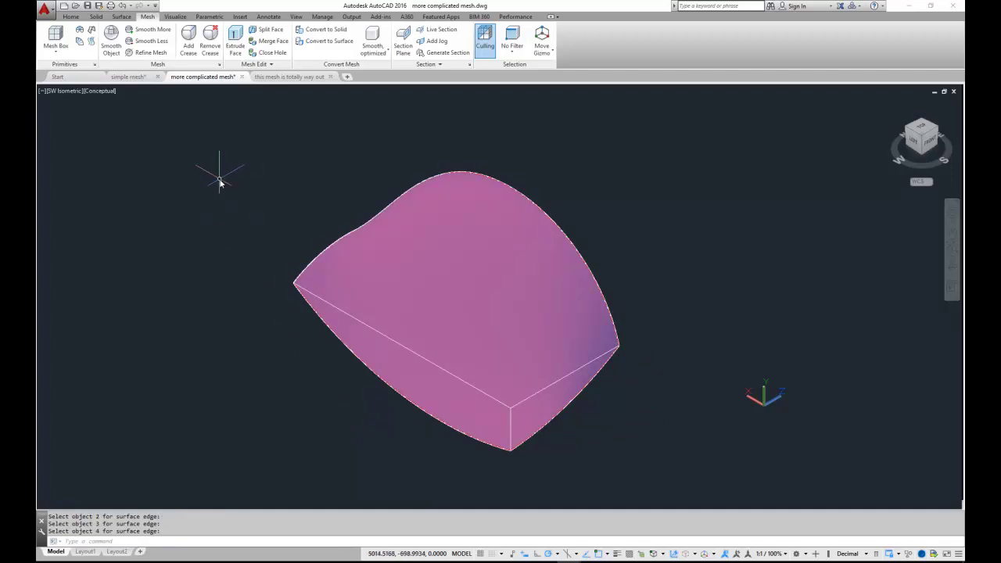
Display the dense mesh in the Shaded visual style across four tiled viewports
{"action": "left_click", "coordinate": [97, 92]}
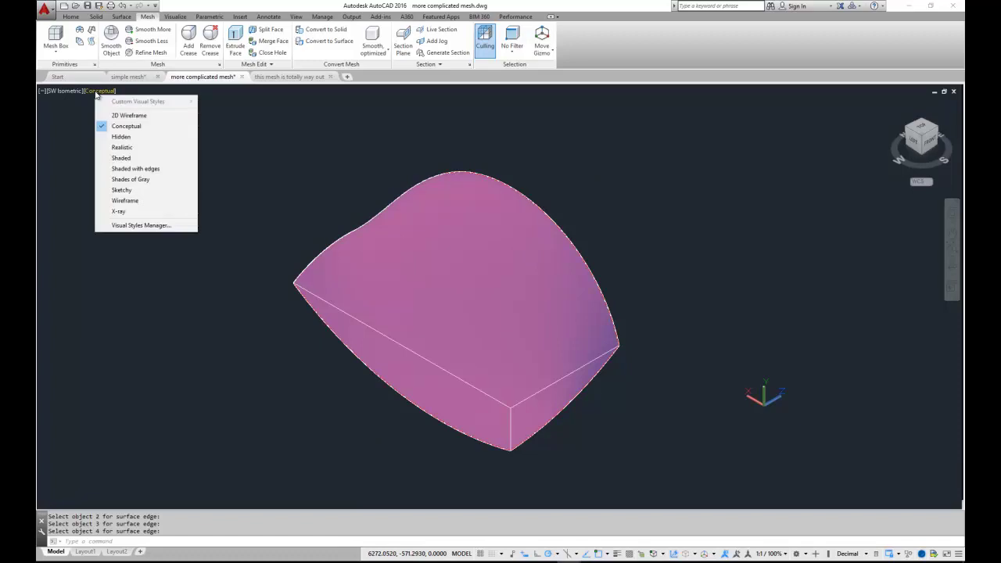
{"action": "left_click", "coordinate": [139, 160]}
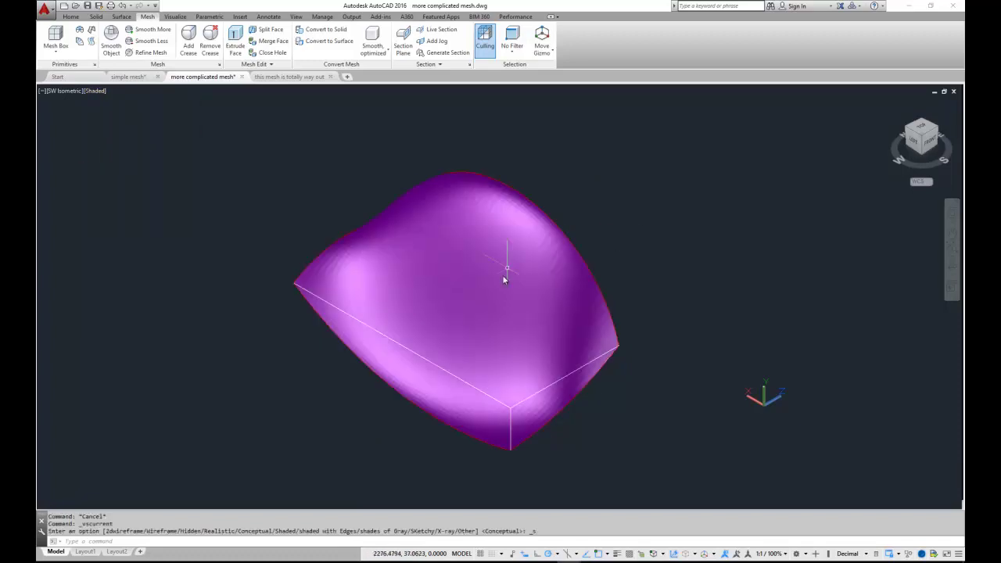
{"action": "left_click", "coordinate": [43, 92]}
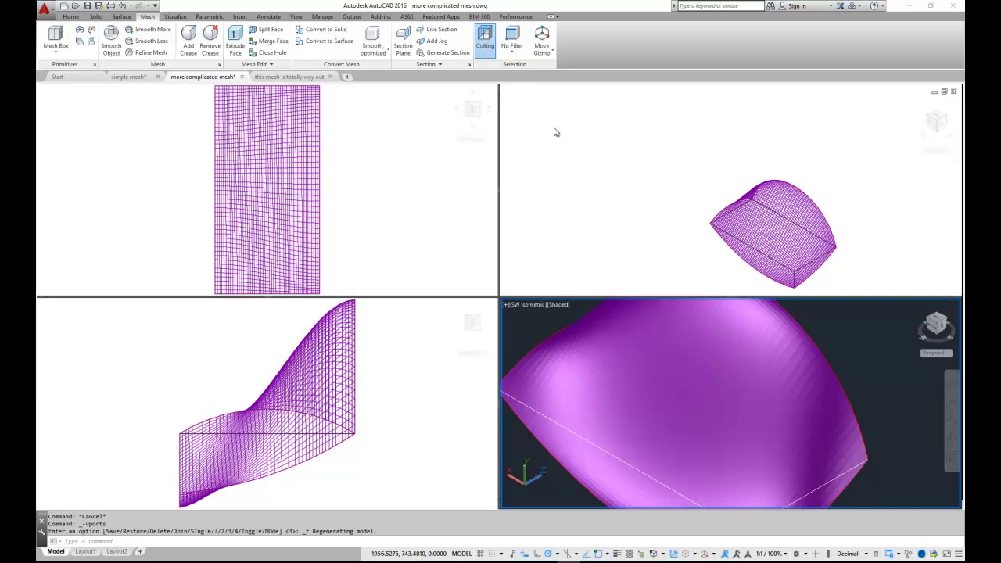
Maximize the shaded isometric viewport so the purple mesh fills the screen
{"action": "left_click", "coordinate": [506, 304]}
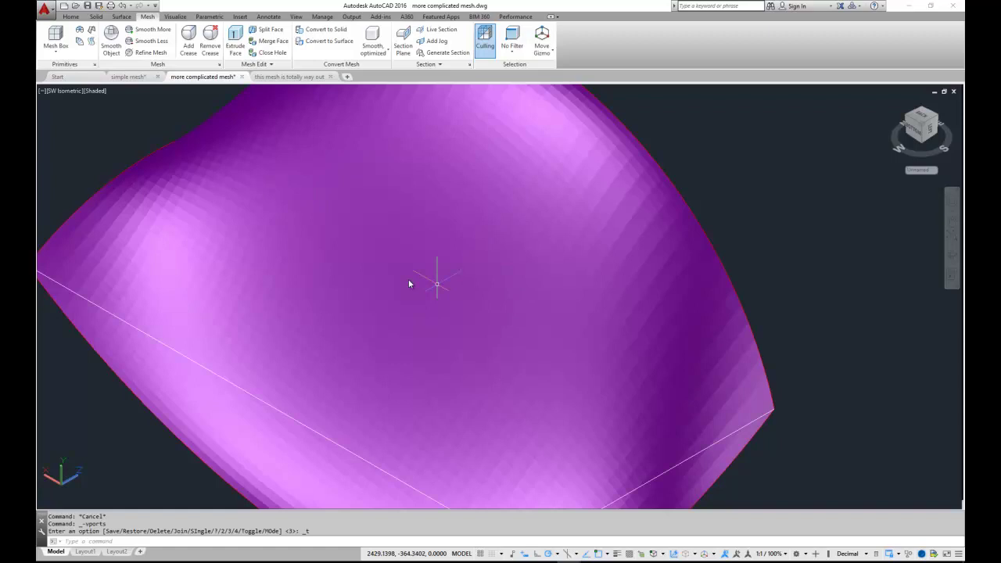
{"action": "scroll", "coordinate": [384, 229], "scroll_direction": "down", "scroll_amount": 4}
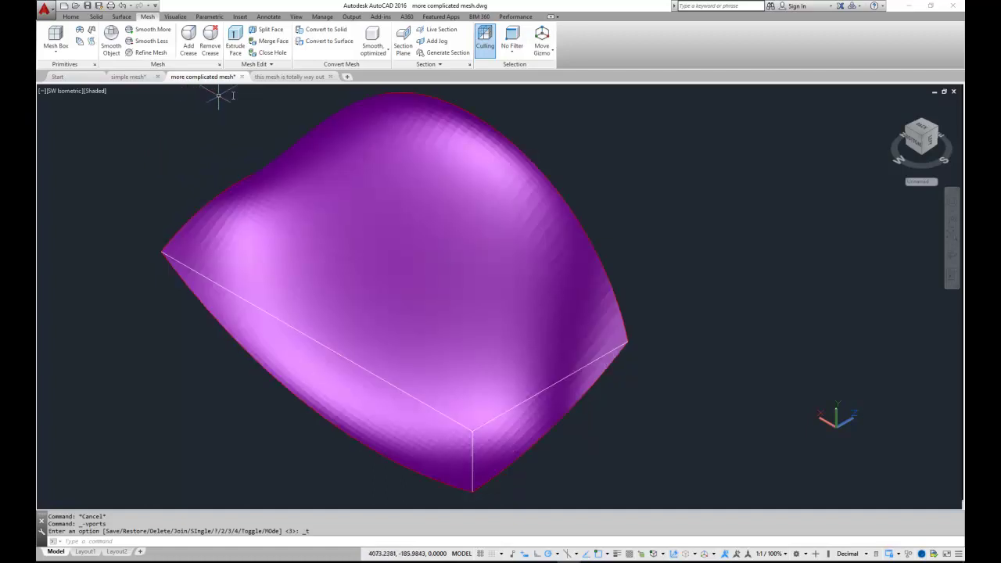
Switch to the 'this mesh is totally way out' drawing and cancel any pending command
{"action": "left_click", "coordinate": [285, 77]}
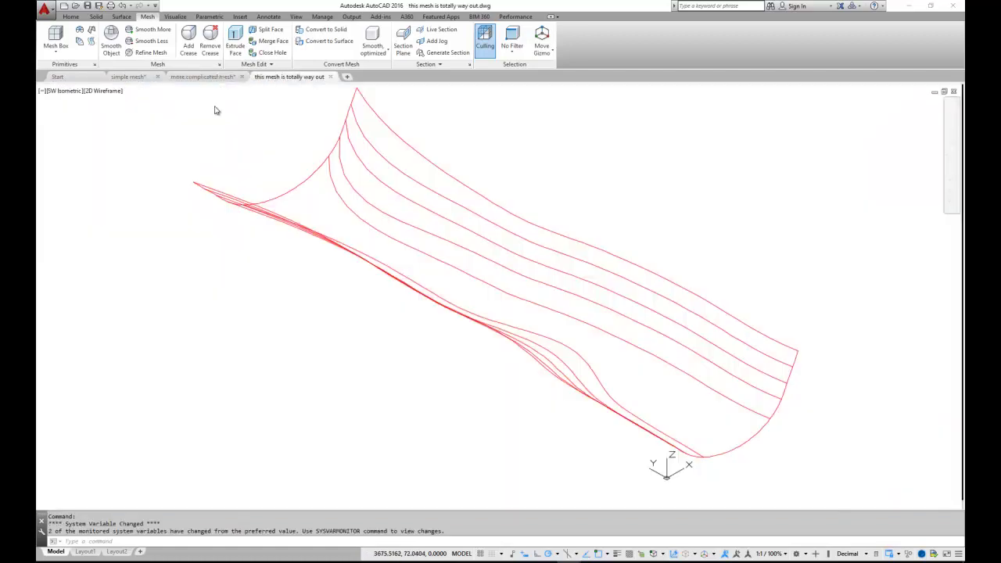
{"action": "key", "text": "Escape"}
{"action": "key", "text": "Escape"}
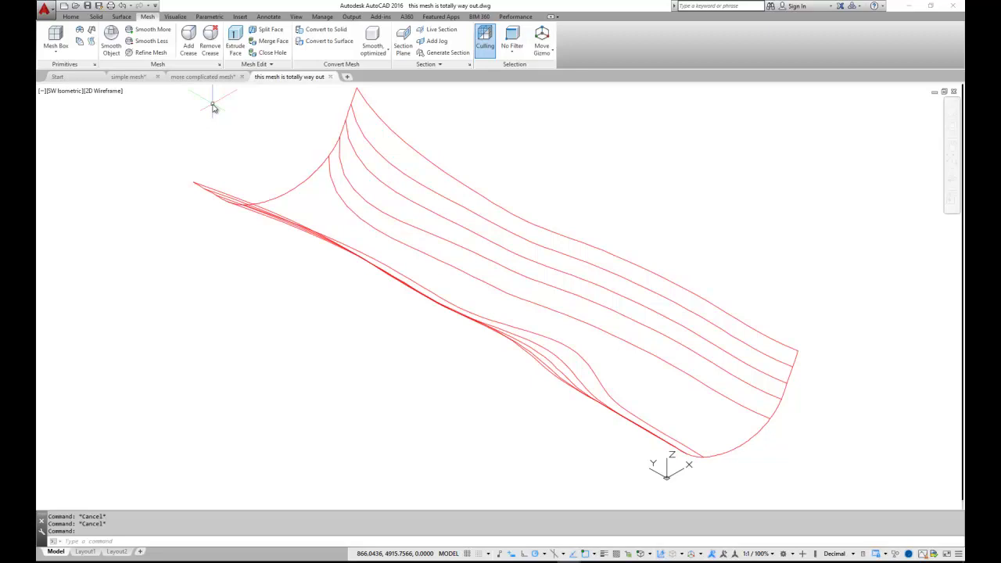
Tile four viewports, window-zoom the top view onto the curves, then maximize the SE Isometric view
{"action": "left_click", "coordinate": [43, 91]}
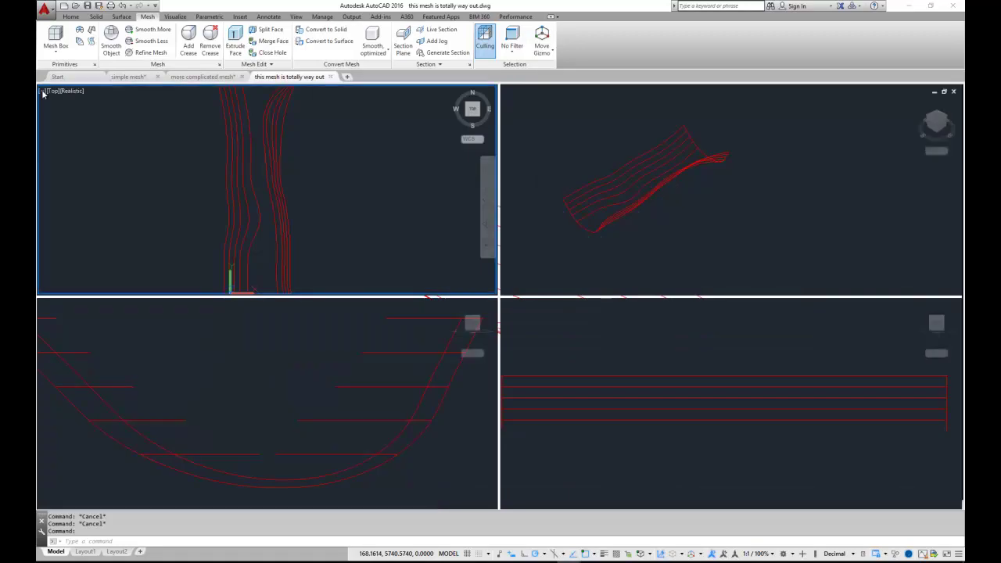
{"action": "left_click", "coordinate": [341, 174]}
{"action": "left_click", "coordinate": [303, 211]}
{"action": "key", "text": "Escape"}
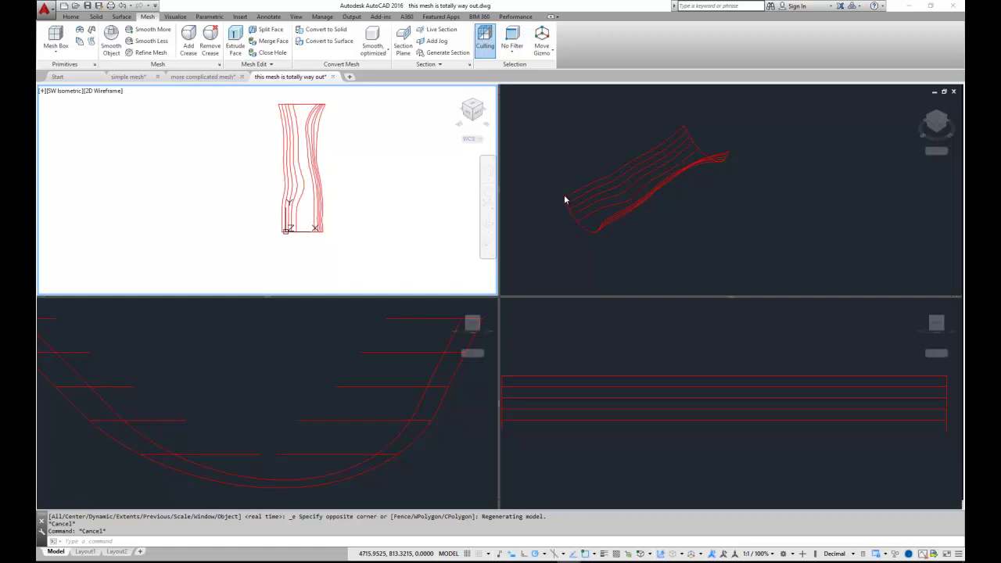
{"action": "left_click", "coordinate": [599, 231]}
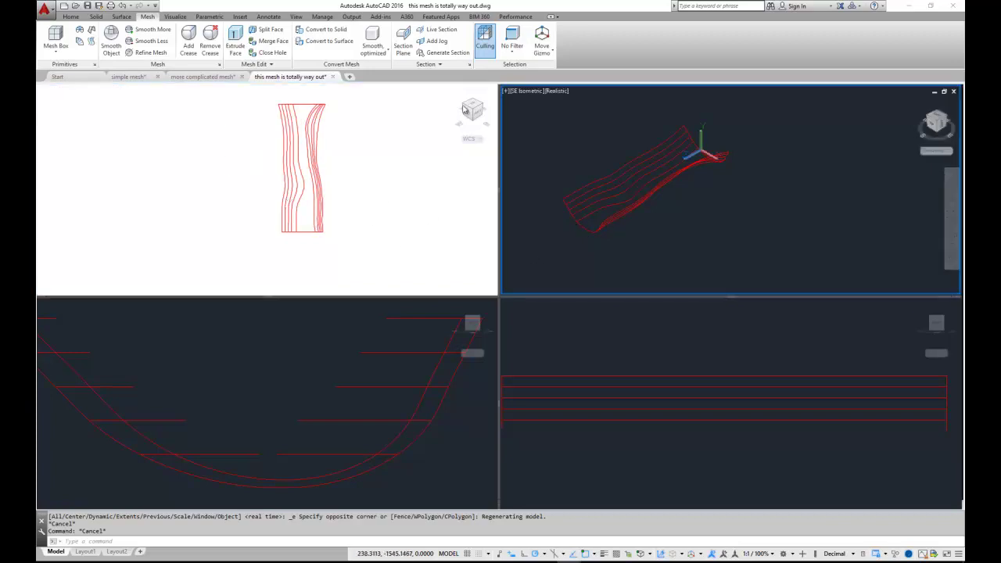
{"action": "left_click", "coordinate": [507, 92]}
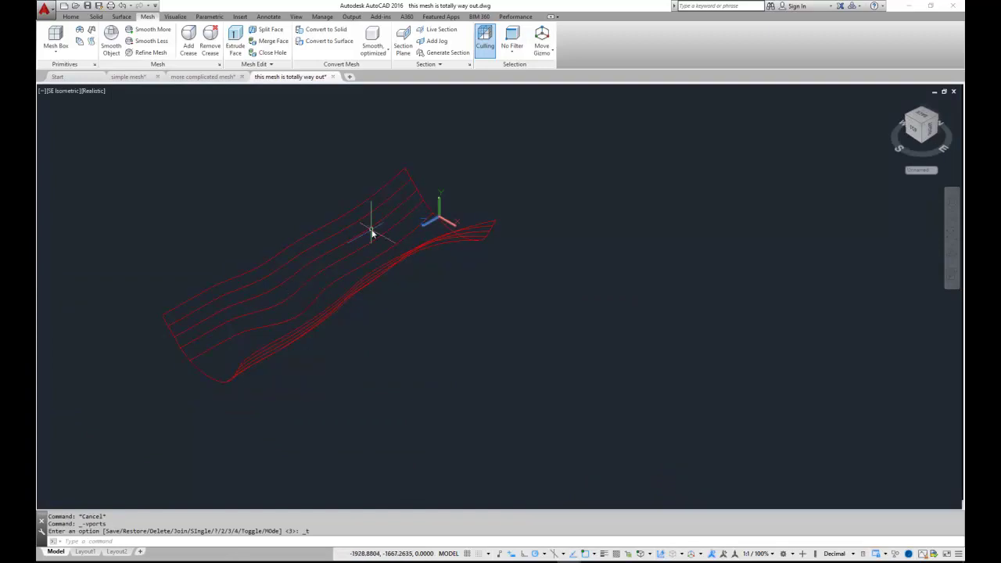
In SW Isometric view, mesh the four ditch-bank curves with EDGESURF and check SURFTAB1/SURFTAB2 (100 vs 50)
{"action": "left_click", "coordinate": [68, 92]}
{"action": "left_click", "coordinate": [99, 180]}
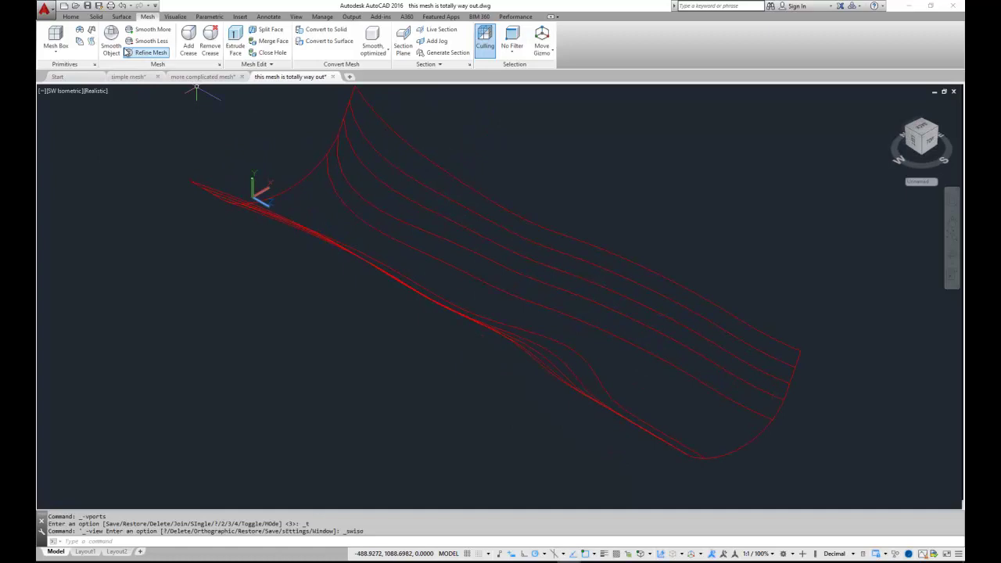
{"action": "left_click", "coordinate": [91, 33]}
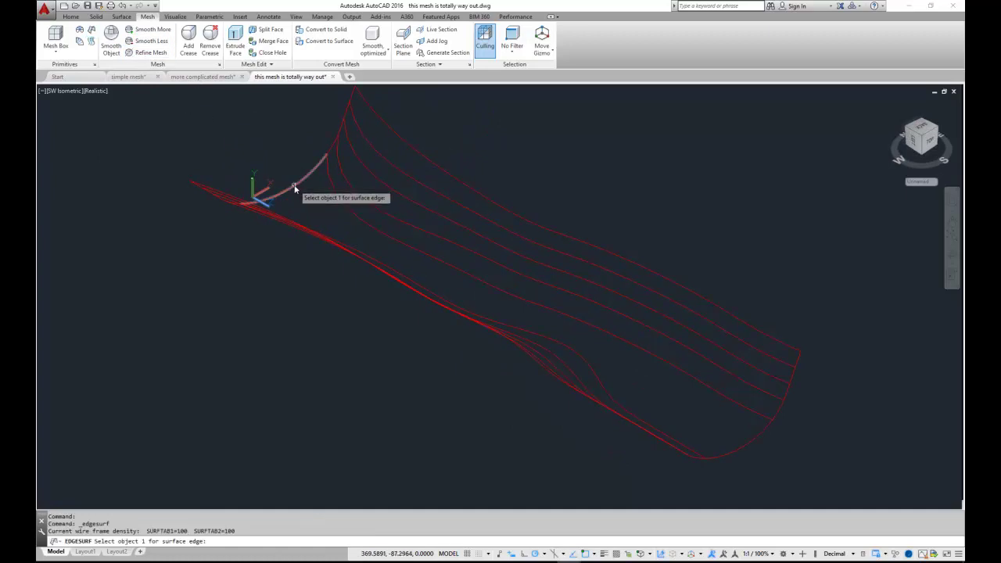
{"action": "left_click", "coordinate": [255, 201]}
{"action": "left_click", "coordinate": [345, 196]}
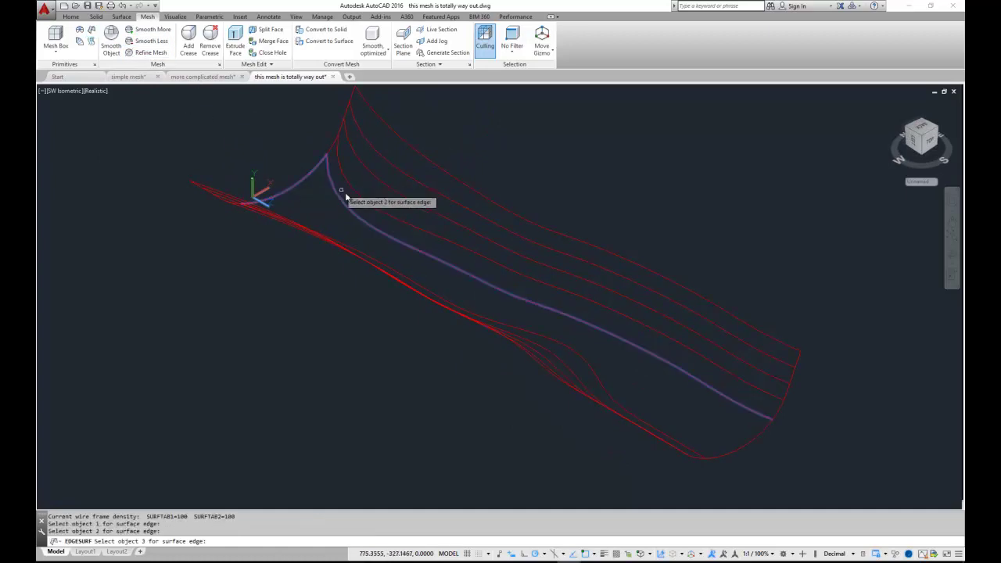
{"action": "left_click", "coordinate": [741, 452]}
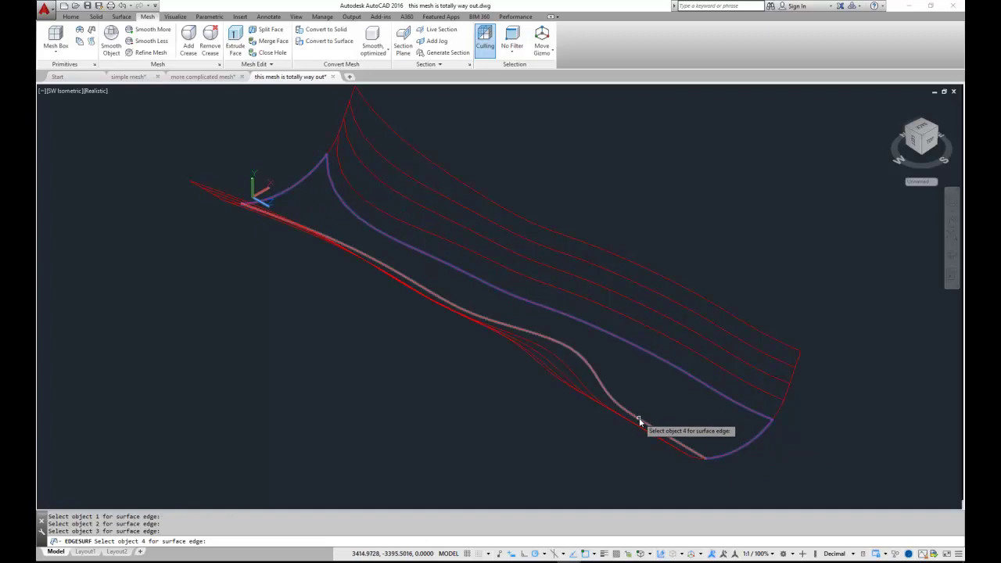
{"action": "left_click", "coordinate": [469, 315]}
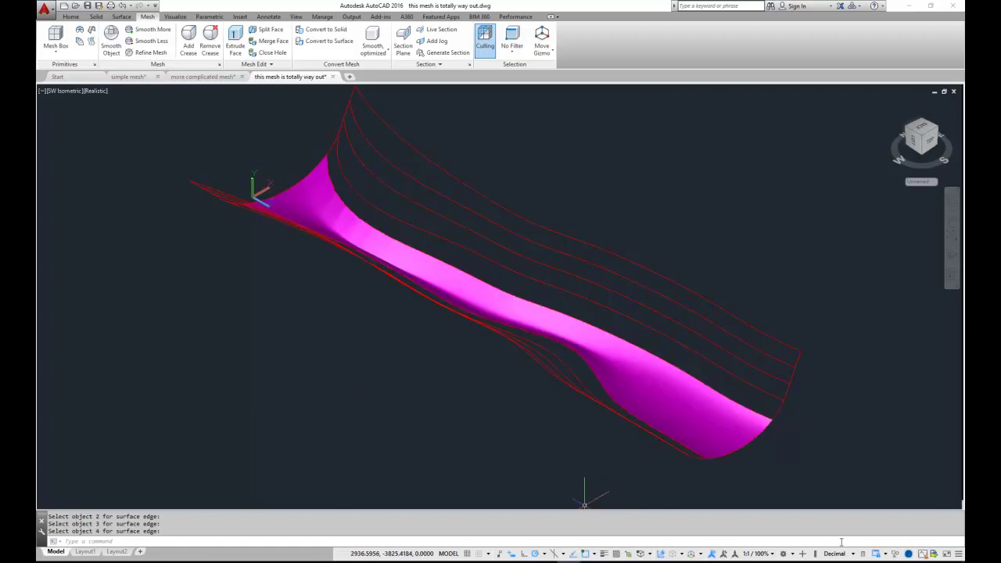
{"action": "left_click", "coordinate": [923, 554]}
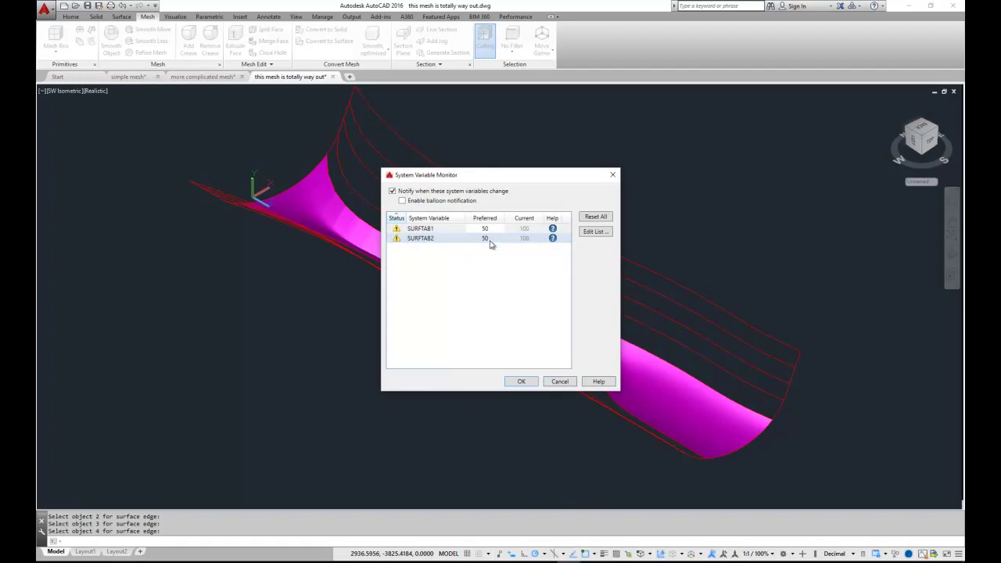
Close the System Variable Monitor without resetting the SURFTAB values and zoom around the ditch mesh
{"action": "left_click", "coordinate": [555, 382]}
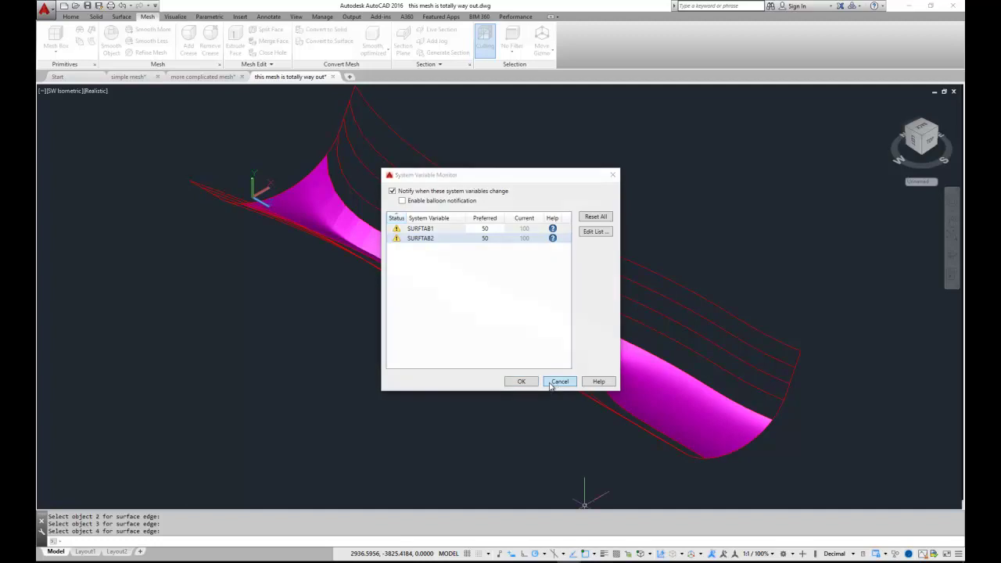
{"action": "scroll", "coordinate": [263, 180], "scroll_direction": "up", "scroll_amount": 4}
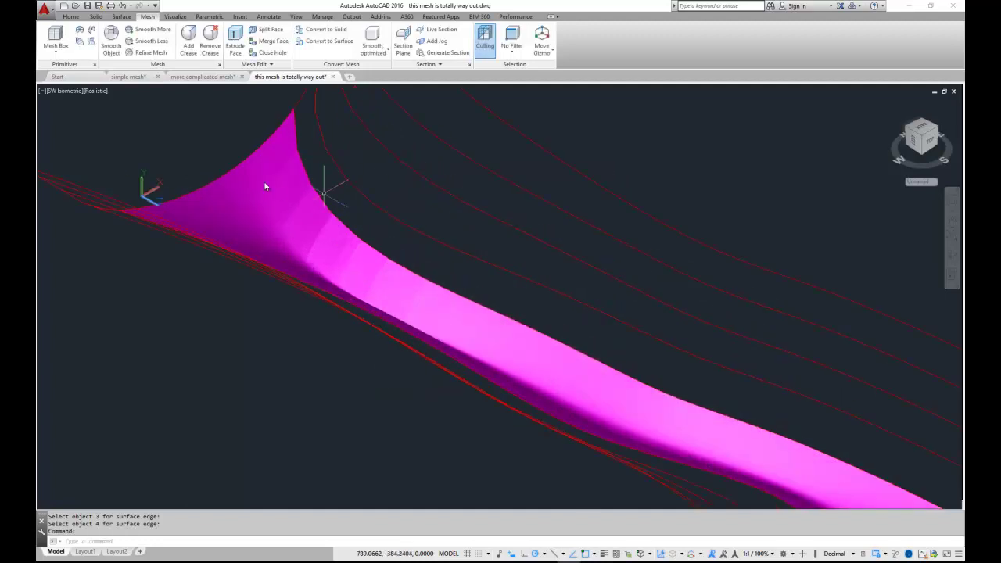
{"action": "scroll", "coordinate": [263, 181], "scroll_direction": "down", "scroll_amount": 2}
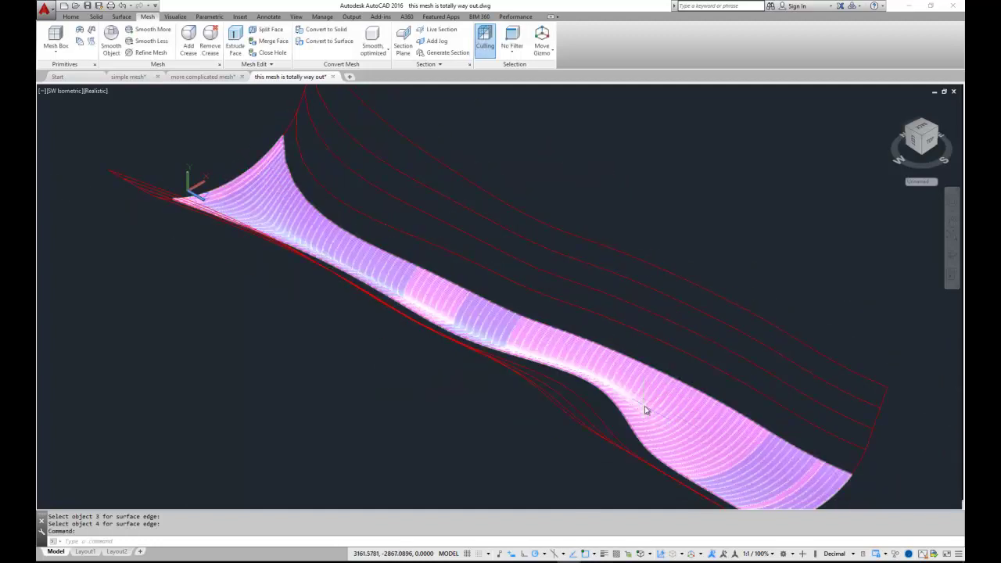
{"action": "mouse_move", "coordinate": [646, 408]}
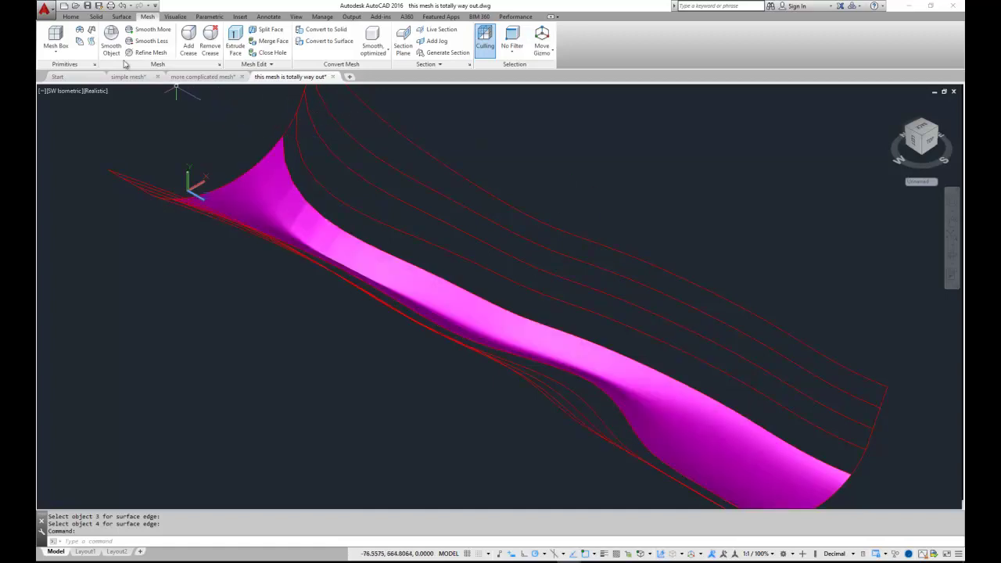
{"action": "scroll", "coordinate": [291, 180], "scroll_direction": "up", "scroll_amount": 2}
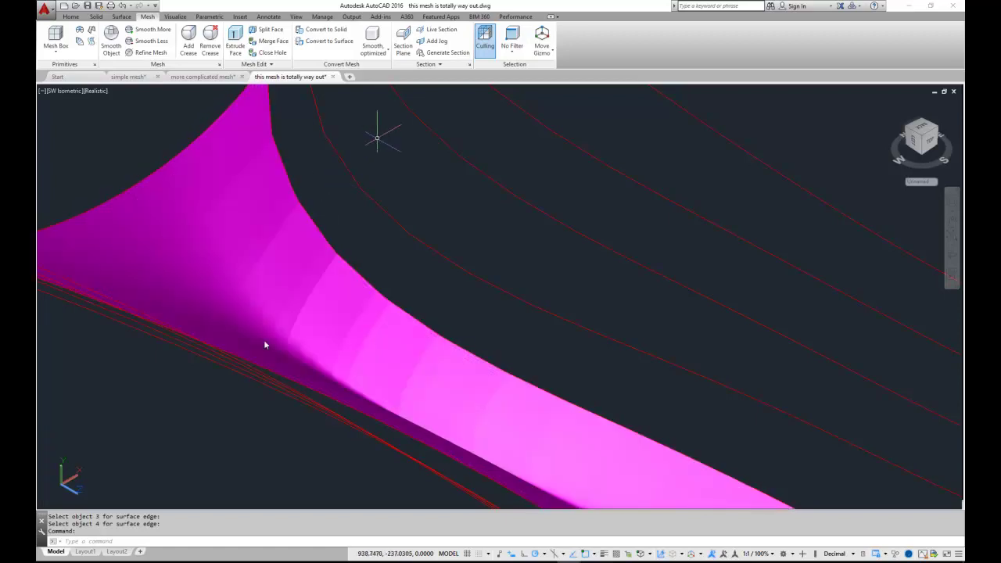
{"action": "scroll", "coordinate": [256, 425], "scroll_direction": "down", "scroll_amount": 2}
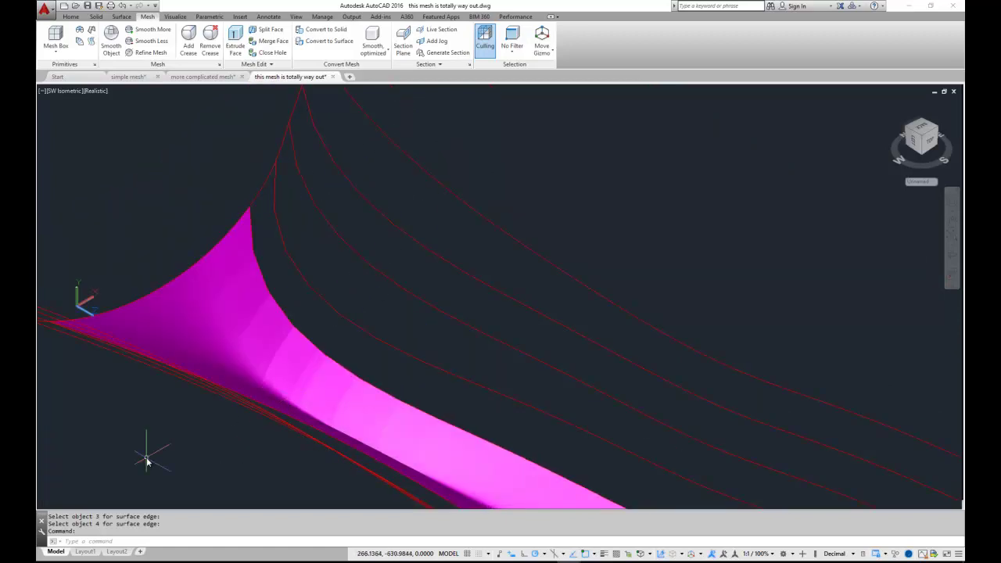
Turn on Selection Cycling and pick three 2D Polyline edges for the second bank edge surface
{"action": "left_click", "coordinate": [92, 29]}
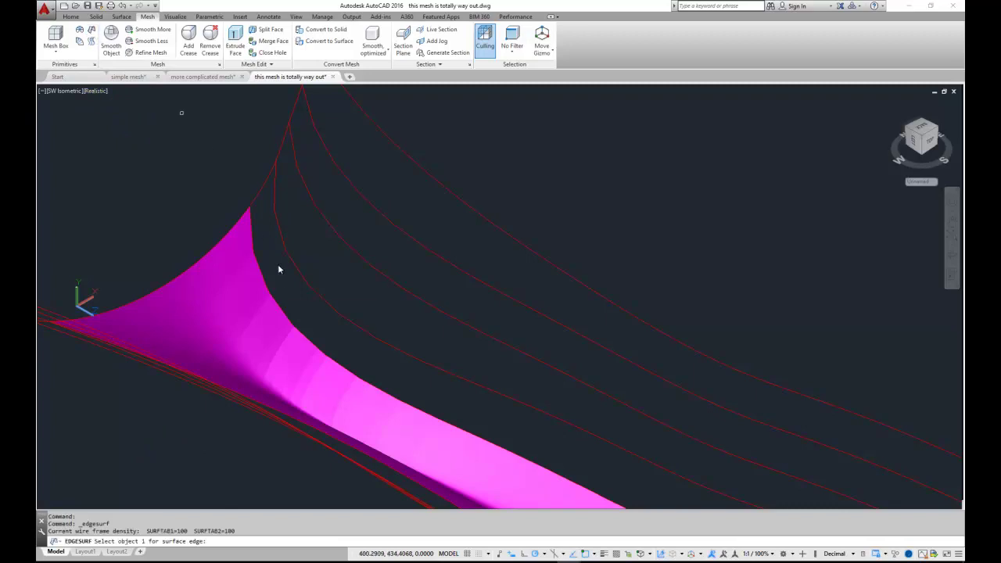
{"action": "left_click", "coordinate": [629, 555]}
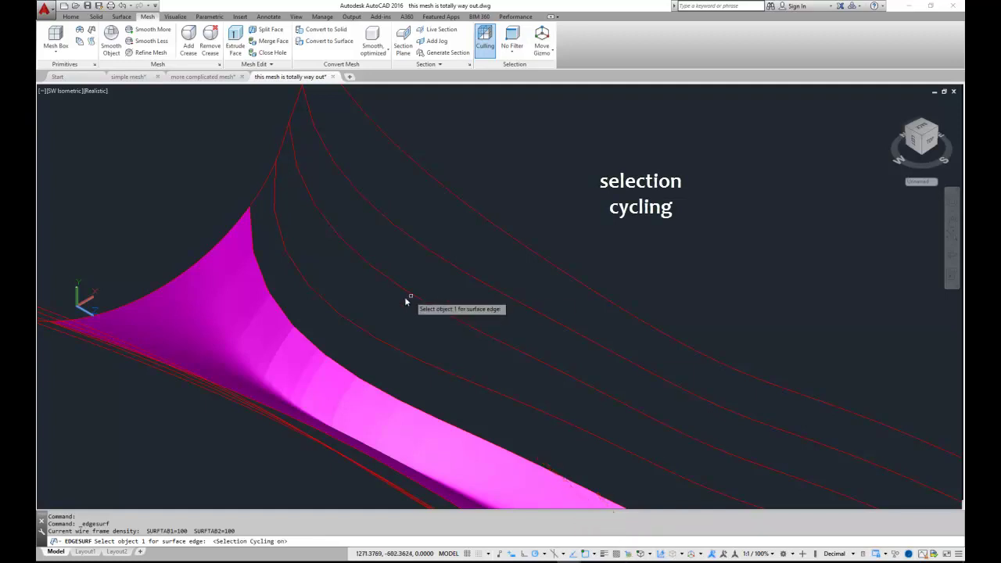
{"action": "left_click", "coordinate": [323, 353]}
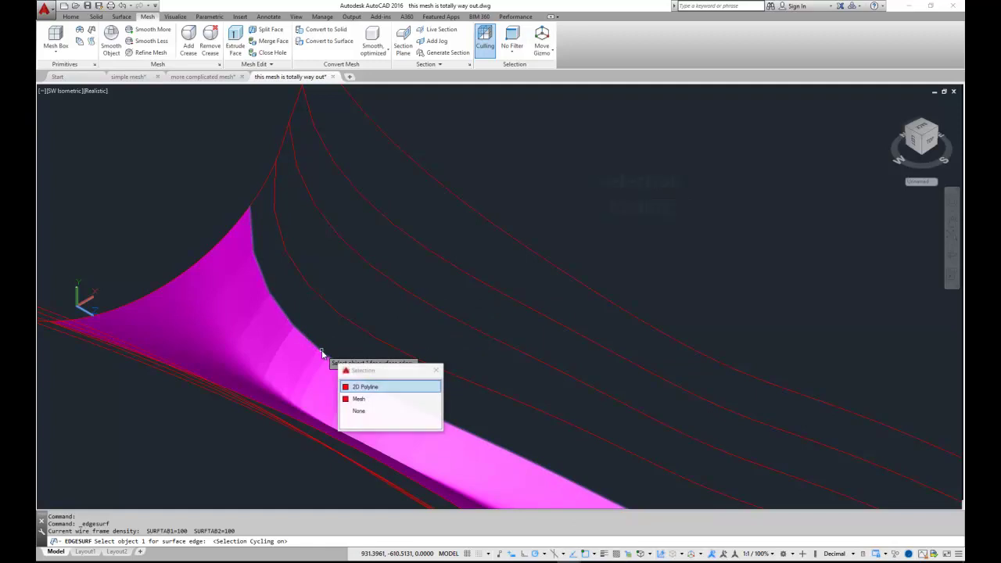
{"action": "left_click", "coordinate": [367, 391]}
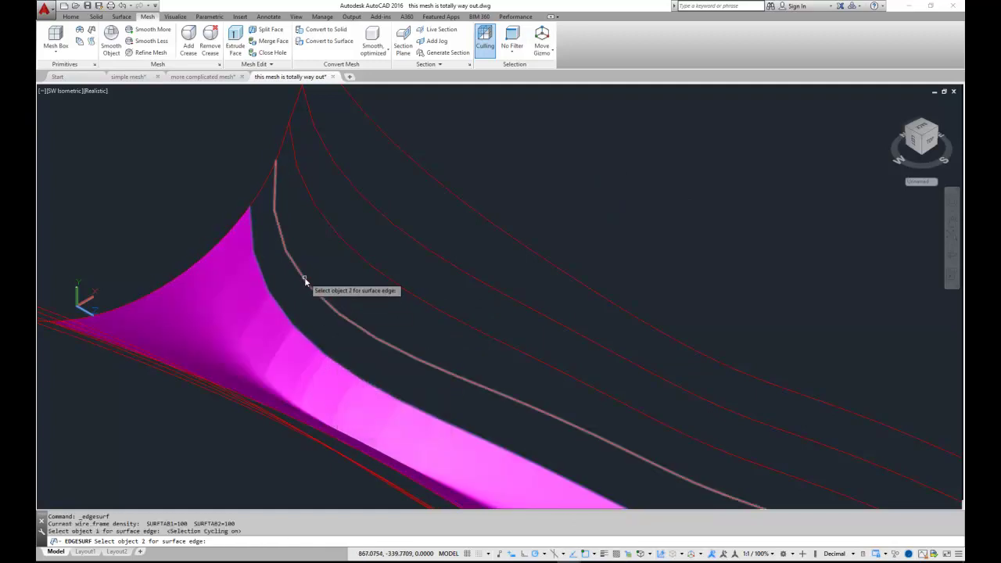
{"action": "left_click", "coordinate": [306, 280]}
{"action": "left_click", "coordinate": [265, 193]}
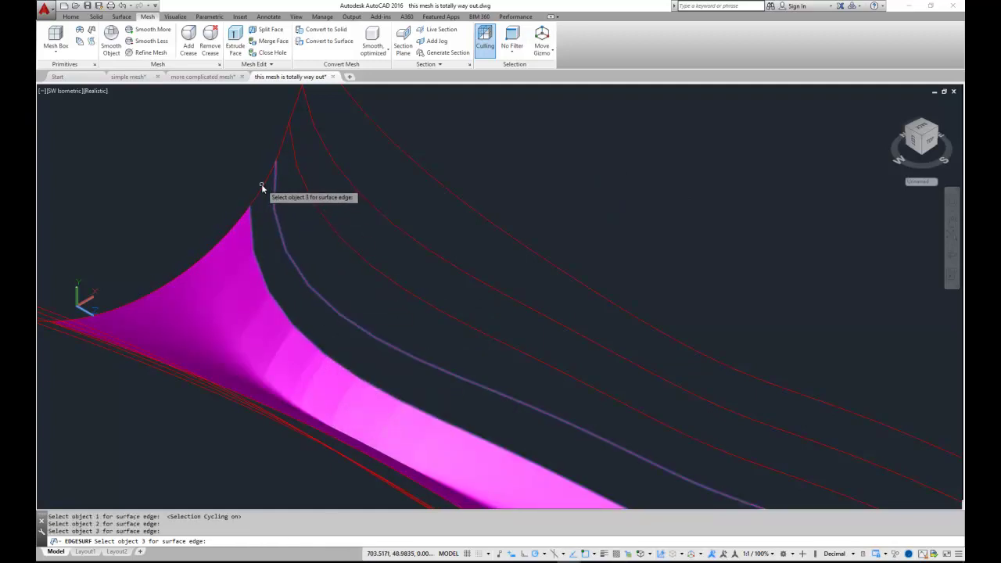
{"action": "scroll", "coordinate": [225, 181], "scroll_direction": "down", "scroll_amount": 4}
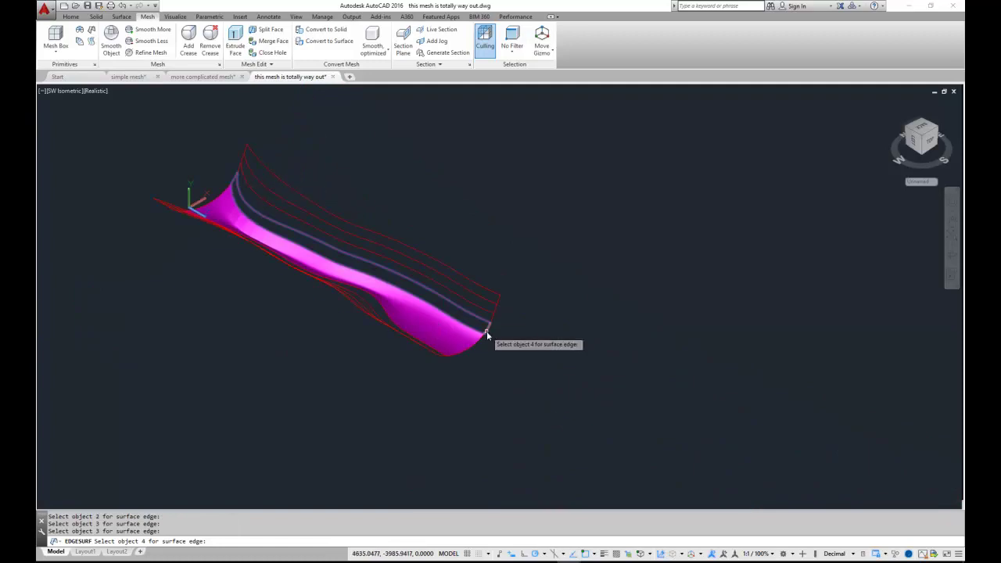
Finish the second bank surface, then mesh the next strip, choosing the polyline over the mesh
{"action": "left_click", "coordinate": [530, 326]}
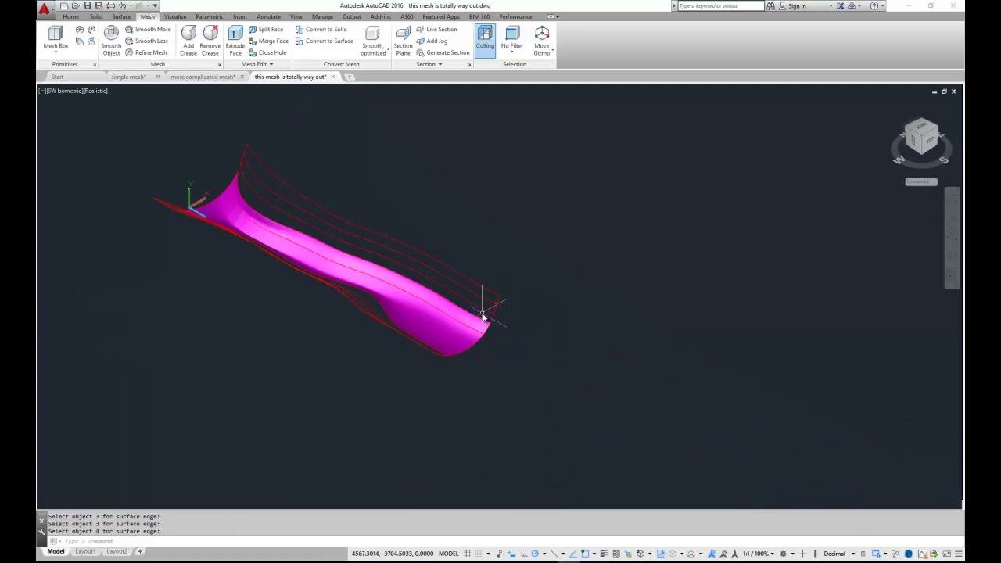
{"action": "key", "text": "Return"}
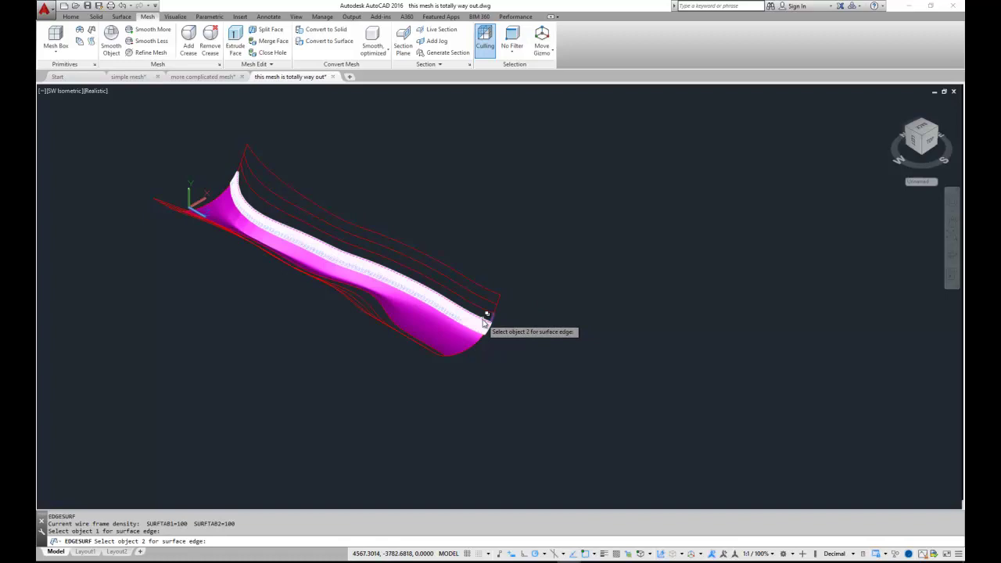
{"action": "left_click", "coordinate": [493, 321]}
{"action": "left_click", "coordinate": [521, 367]}
{"action": "left_click", "coordinate": [477, 309]}
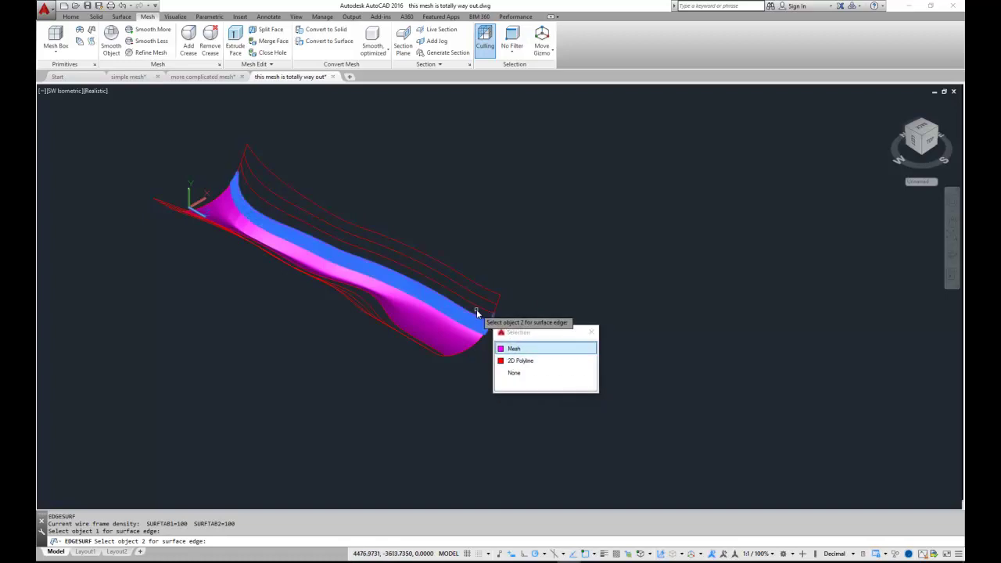
{"action": "left_click", "coordinate": [238, 169]}
{"action": "left_click", "coordinate": [246, 210]}
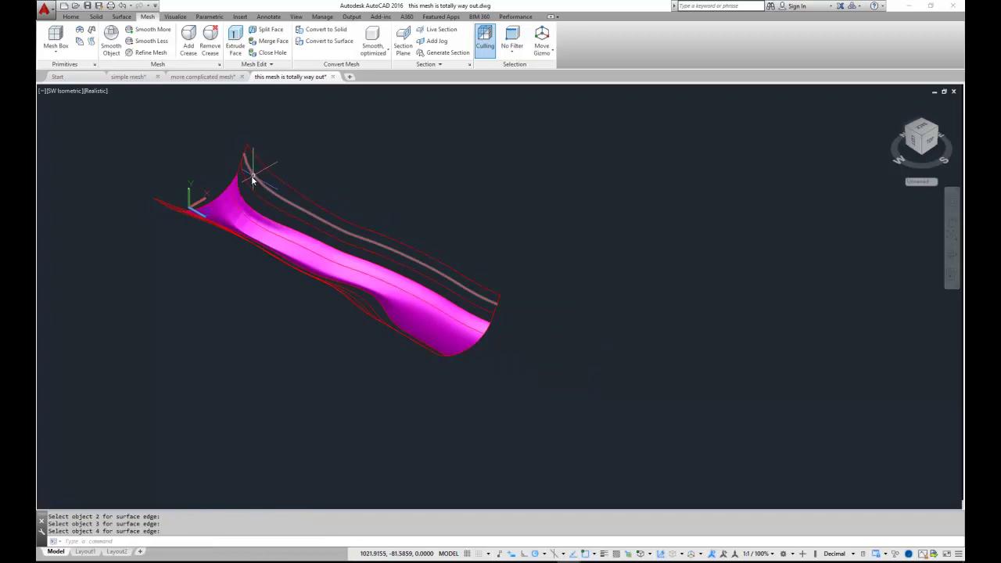
Mesh the following bank strip, cycling to the polyline for its overlapped third edge
{"action": "scroll", "coordinate": [249, 176], "scroll_direction": "up", "scroll_amount": 3}
{"action": "key", "text": "Return"}
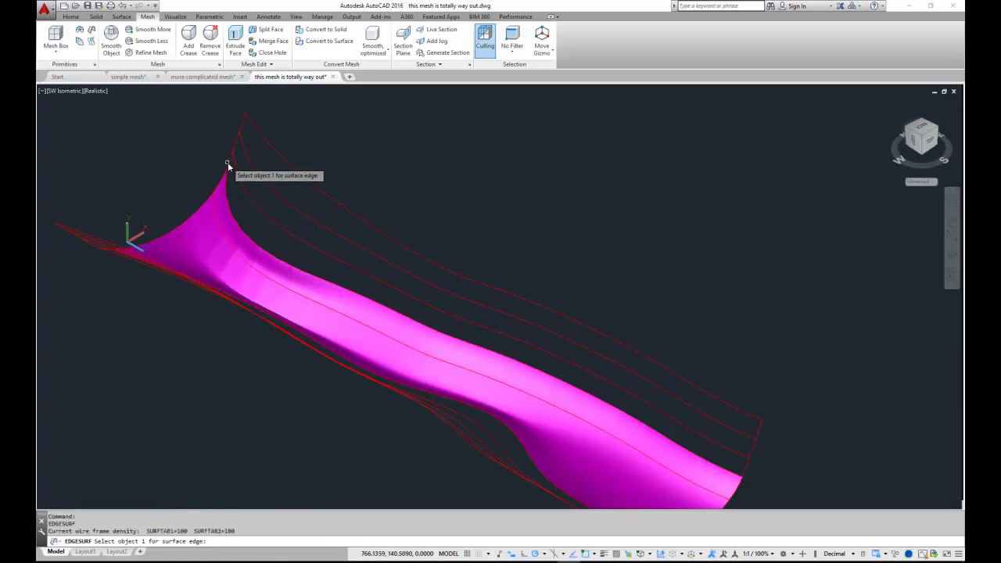
{"action": "left_click", "coordinate": [229, 163]}
{"action": "left_click", "coordinate": [231, 197]}
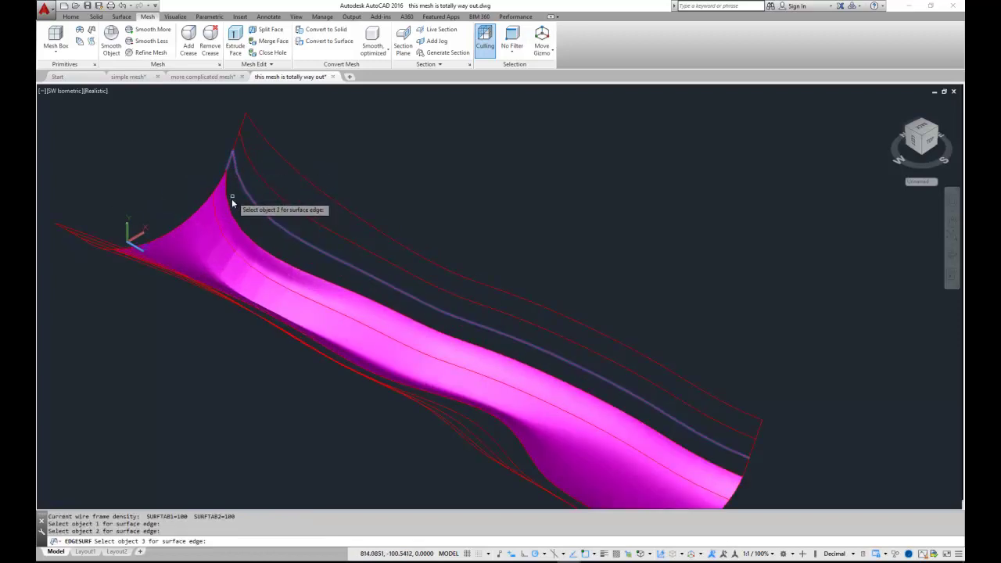
{"action": "left_click", "coordinate": [235, 209]}
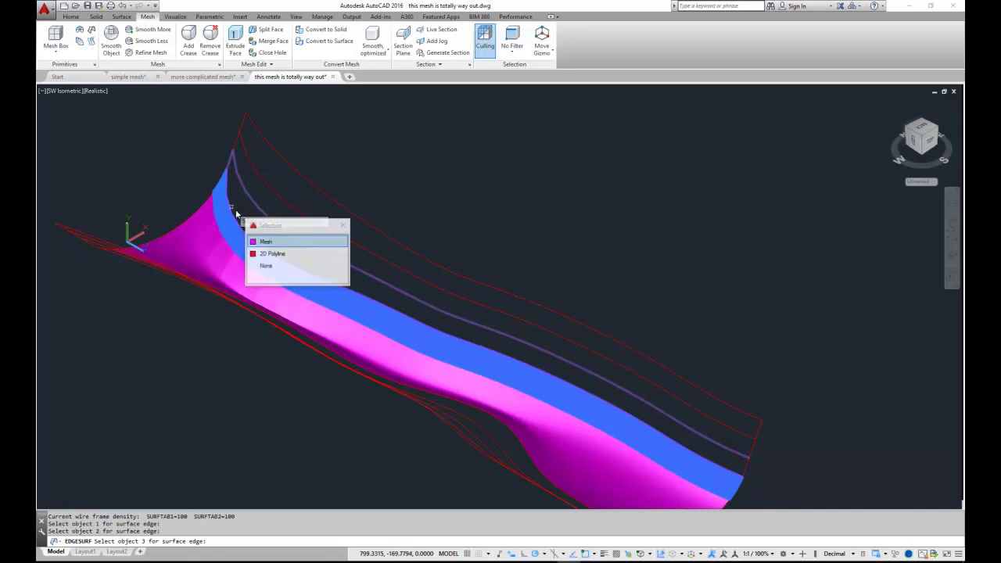
{"action": "left_click", "coordinate": [274, 254]}
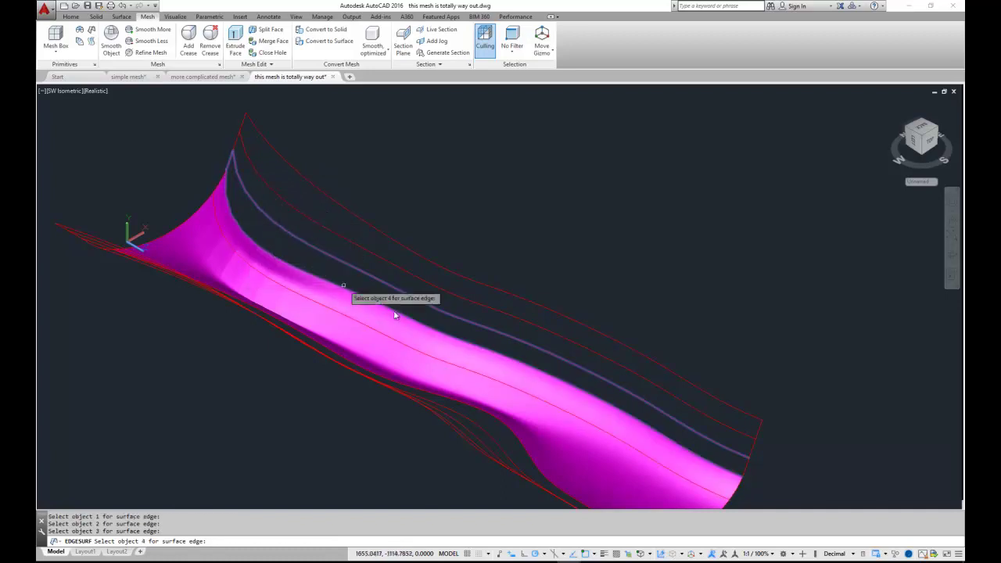
{"action": "left_click", "coordinate": [762, 469]}
Add another strip, using selection cycling to pick polylines for its first two edges
{"action": "key", "text": "Return"}
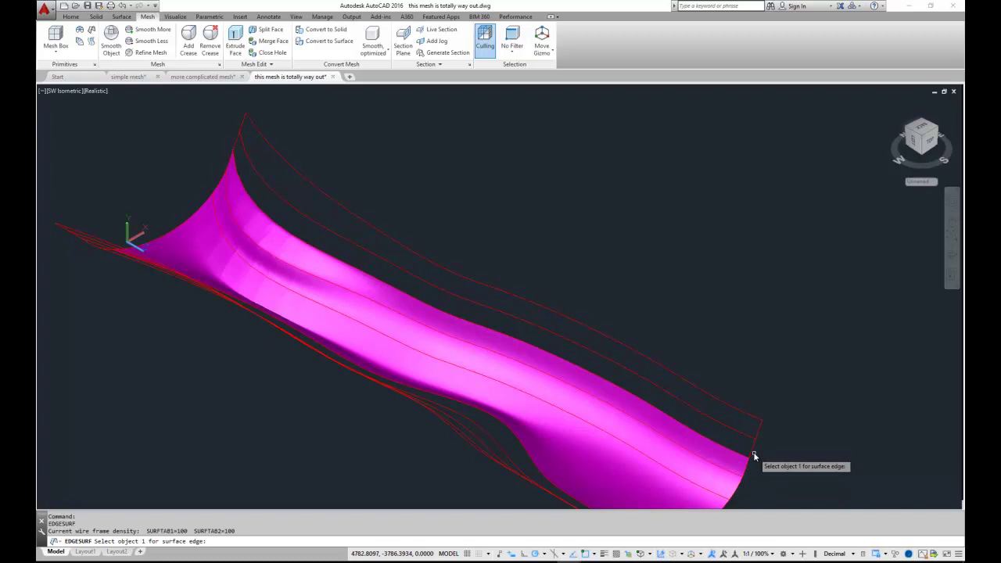
{"action": "left_click", "coordinate": [752, 455]}
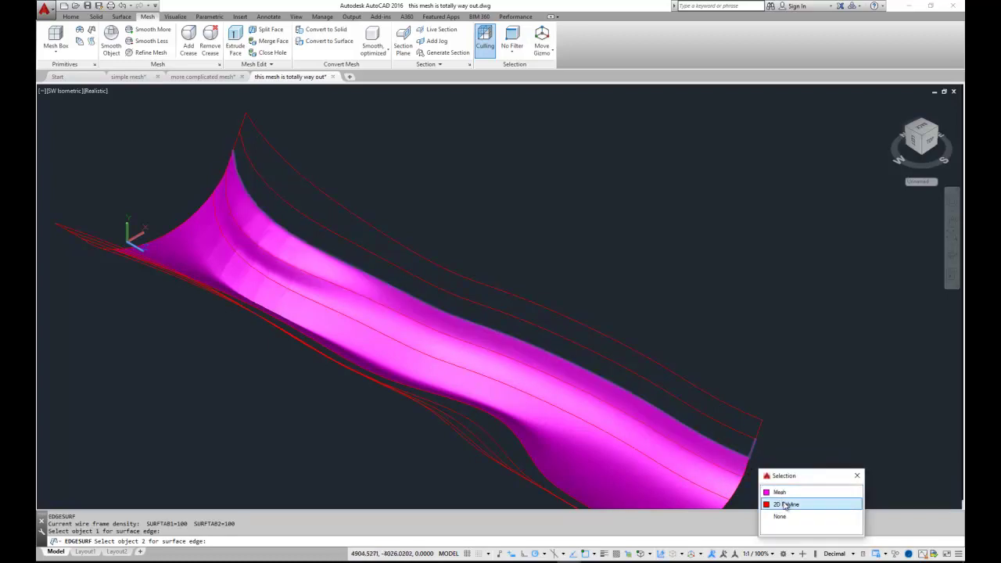
{"action": "left_click", "coordinate": [786, 503]}
{"action": "left_click", "coordinate": [763, 473]}
{"action": "left_click", "coordinate": [786, 503]}
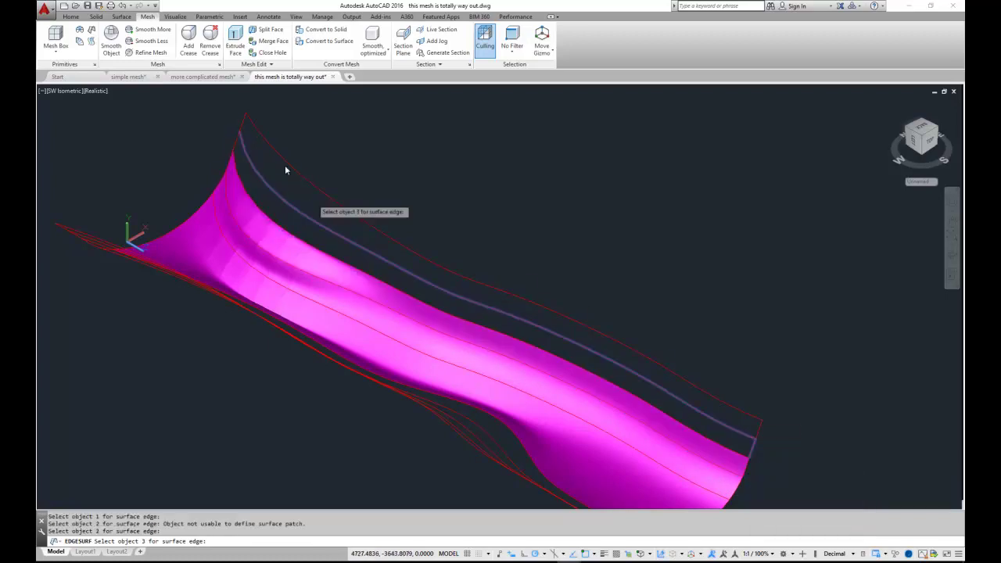
{"action": "left_click", "coordinate": [238, 141]}
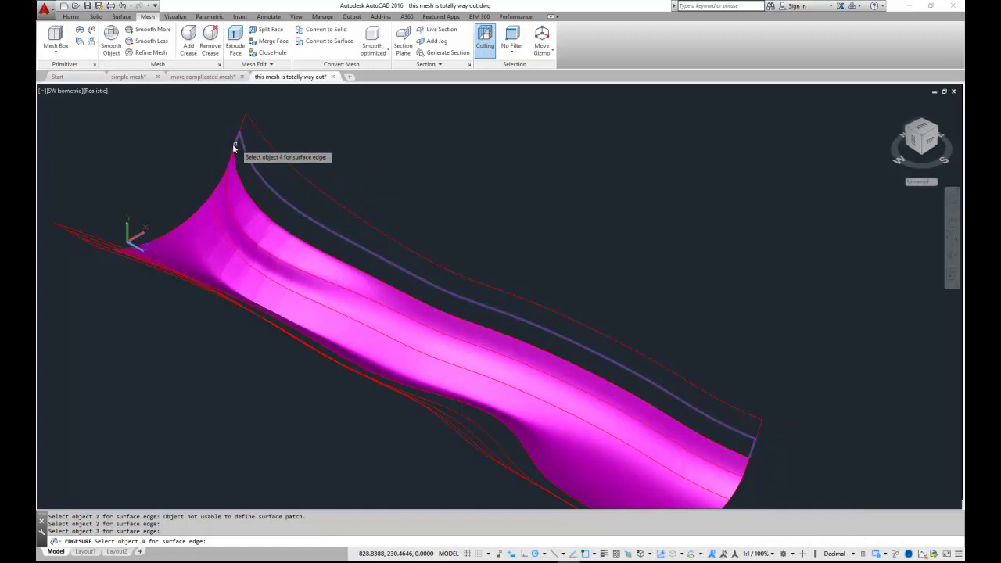
{"action": "left_click", "coordinate": [212, 157]}
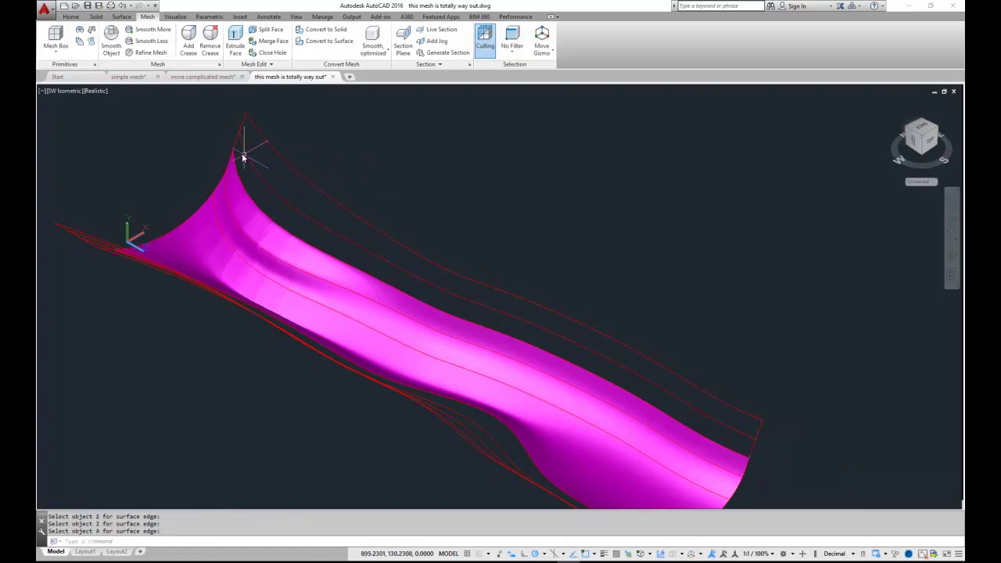
Create the next upper strip, cycling to the polyline for its second edge
{"action": "key", "text": "Return"}
{"action": "left_click", "coordinate": [239, 162]}
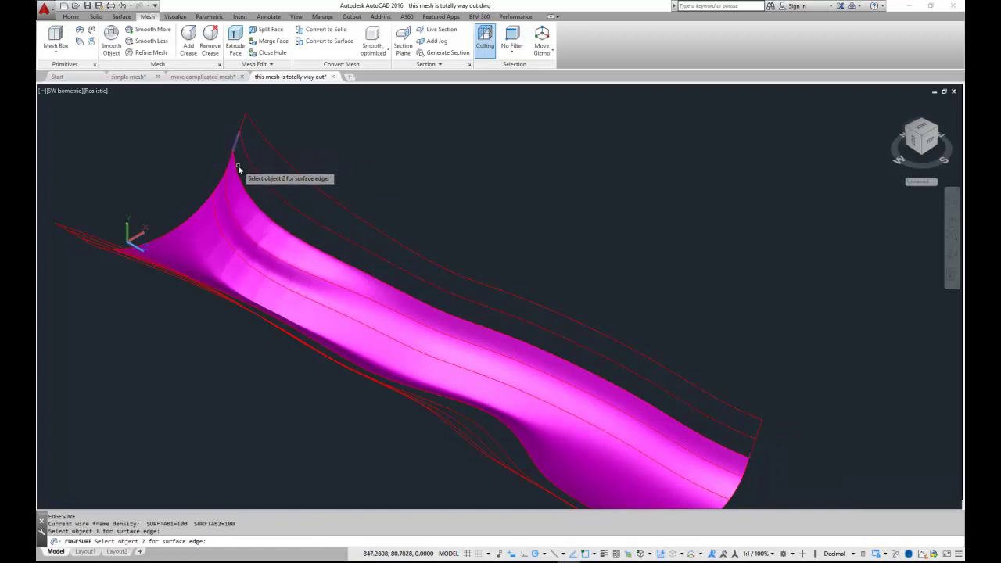
{"action": "left_click", "coordinate": [239, 172]}
{"action": "left_click", "coordinate": [272, 220]}
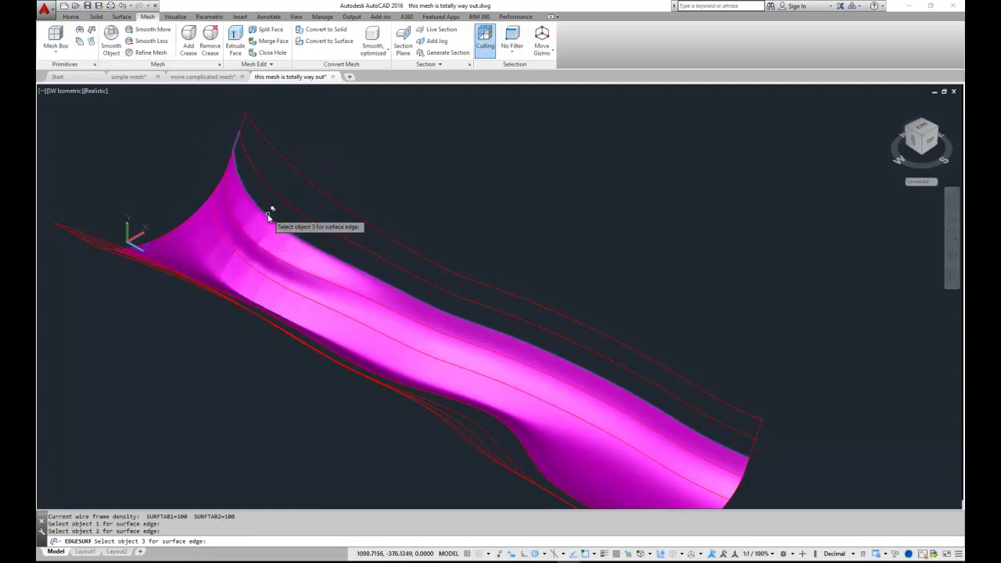
{"action": "left_click", "coordinate": [273, 202]}
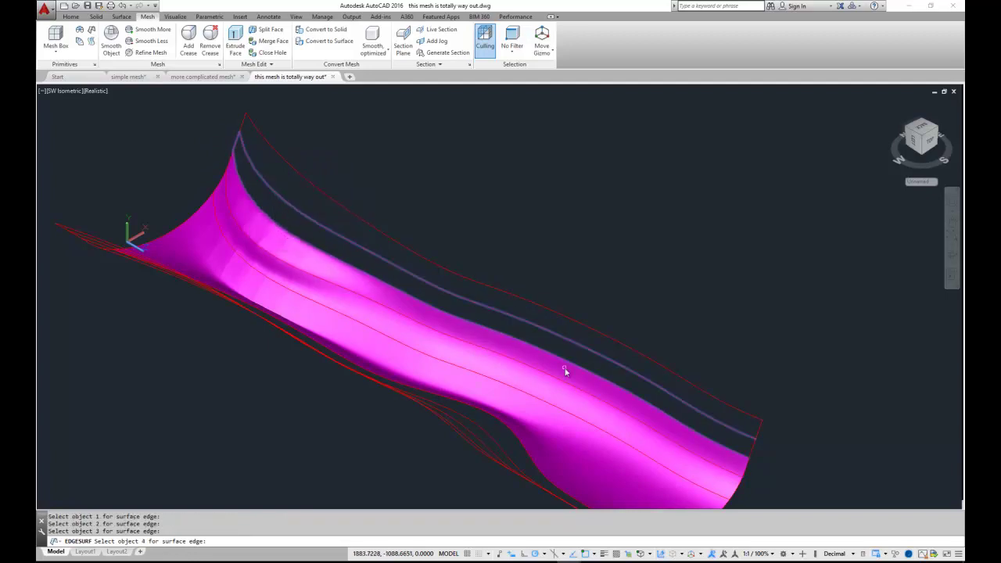
{"action": "left_click", "coordinate": [765, 450]}
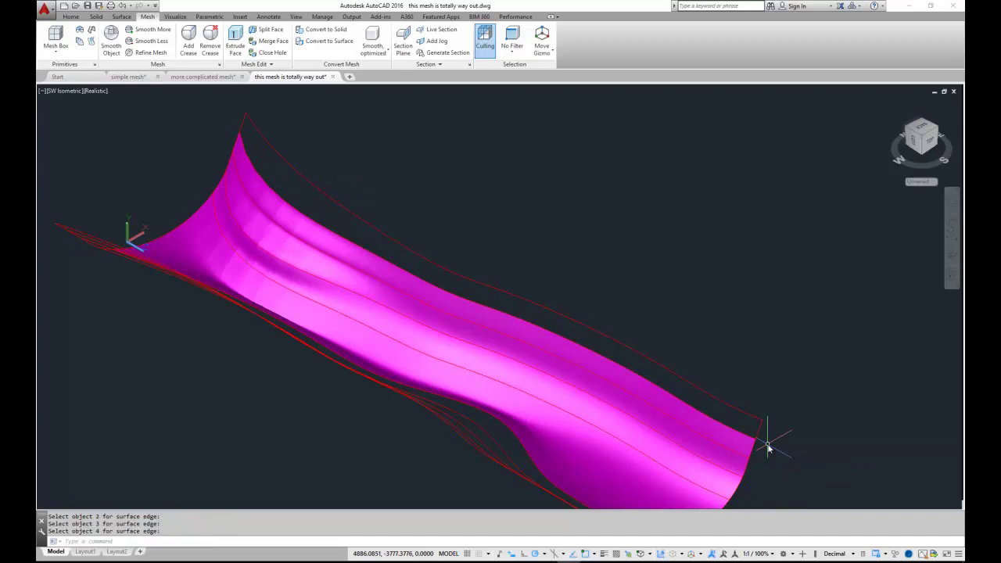
Mesh the top strip so the bank reaches the topmost polyline
{"action": "key", "text": "Return"}
{"action": "left_click", "coordinate": [753, 422]}
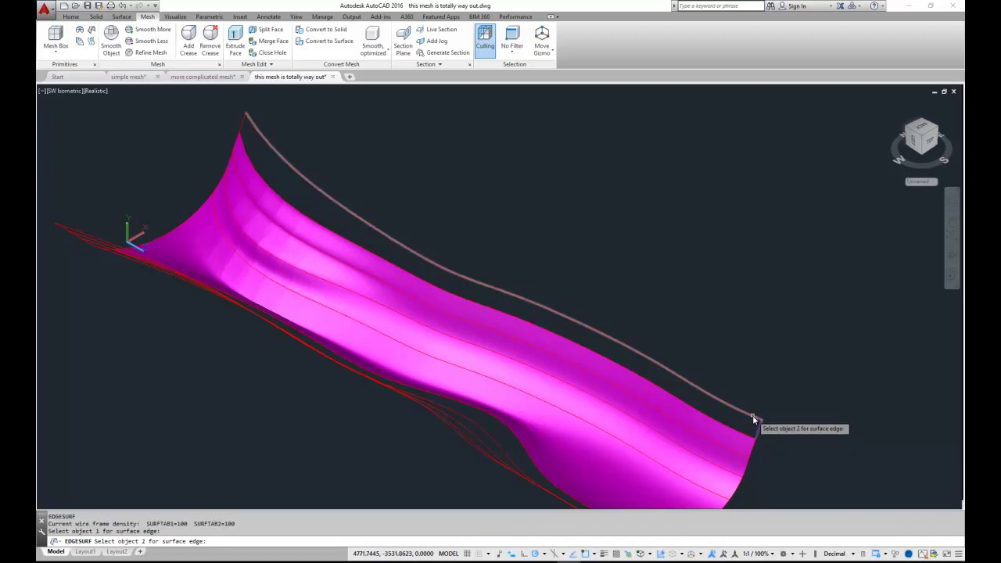
{"action": "left_click", "coordinate": [744, 423]}
{"action": "left_click", "coordinate": [739, 433]}
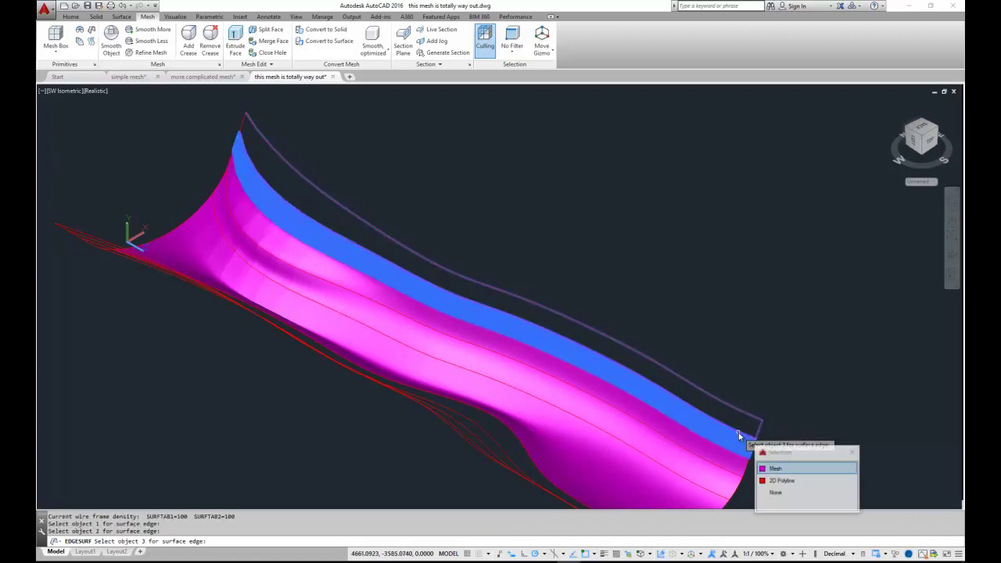
{"action": "left_click", "coordinate": [782, 481]}
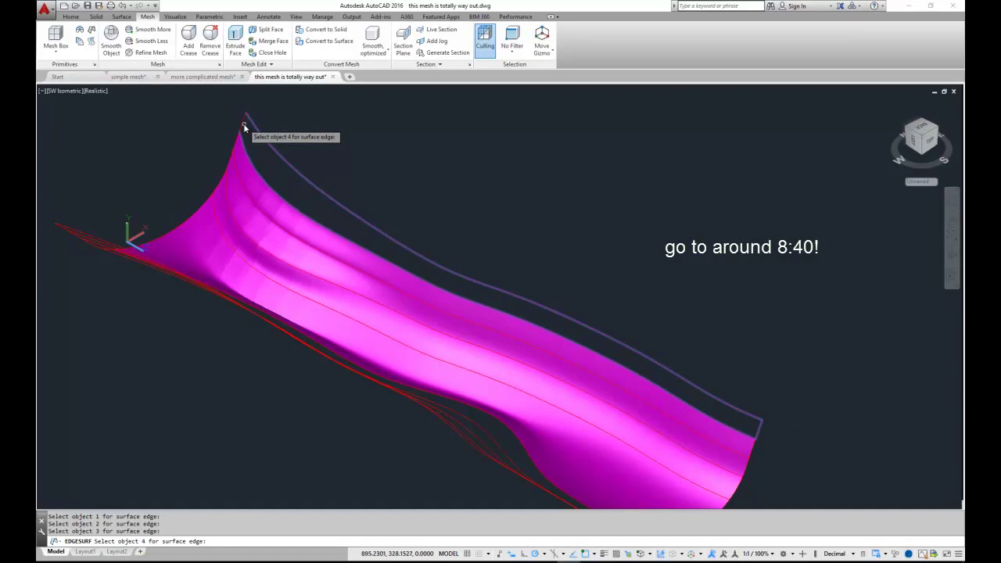
{"action": "left_click", "coordinate": [269, 141]}
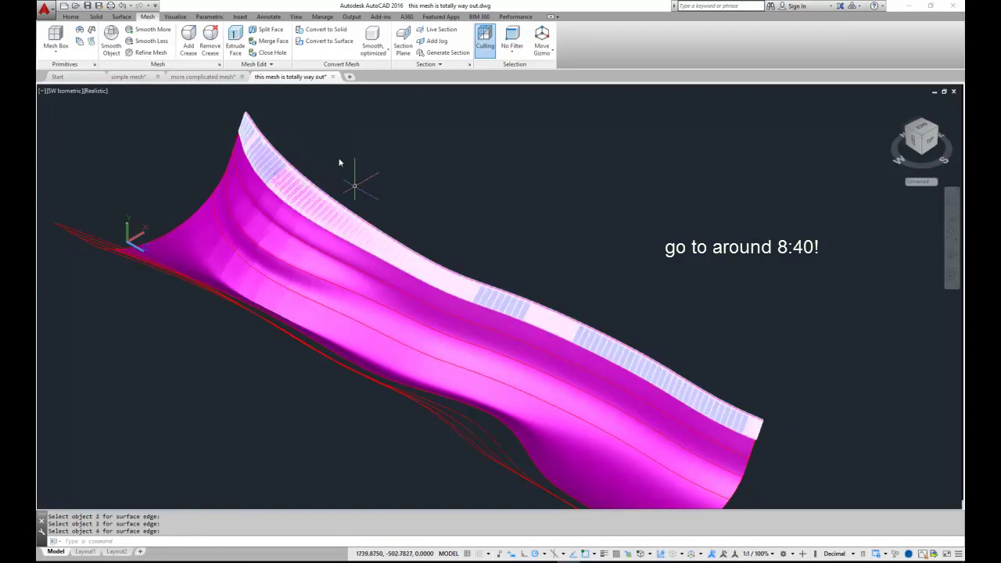
{"action": "left_click", "coordinate": [69, 91]}
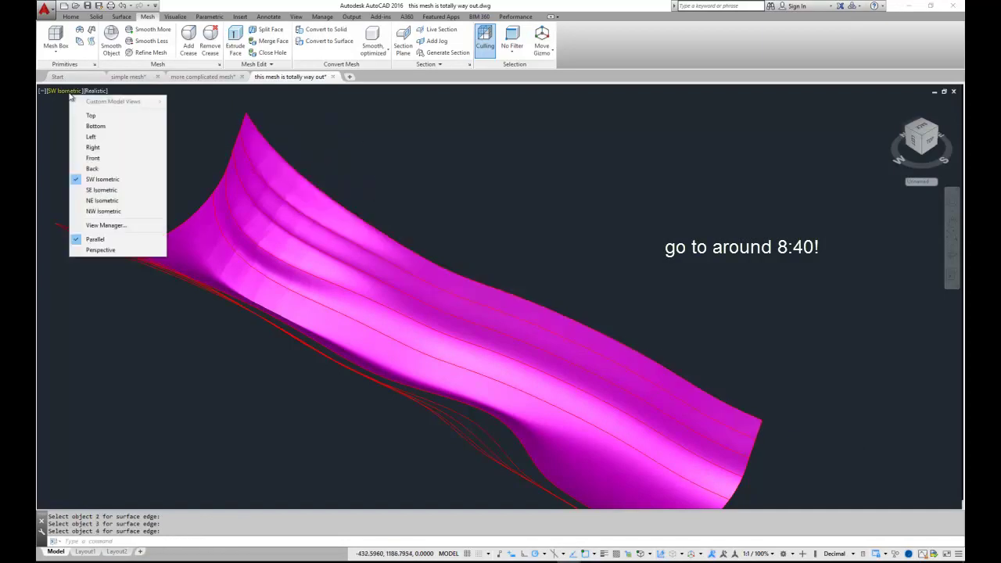
Switch to SE Isometric view and mesh the lowest strip along the red bank curves
{"action": "left_click", "coordinate": [100, 194]}
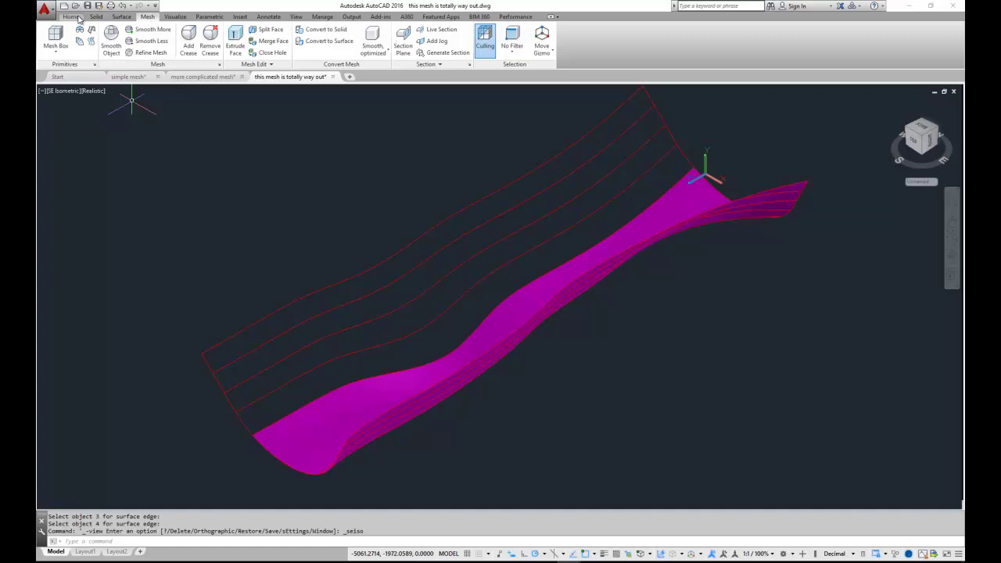
{"action": "left_click", "coordinate": [92, 30]}
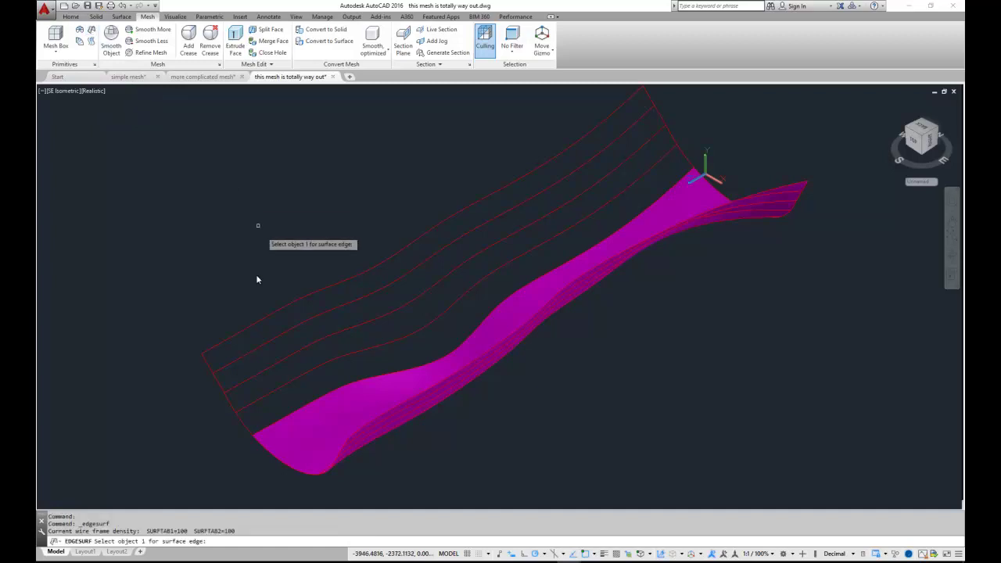
{"action": "left_click", "coordinate": [245, 415]}
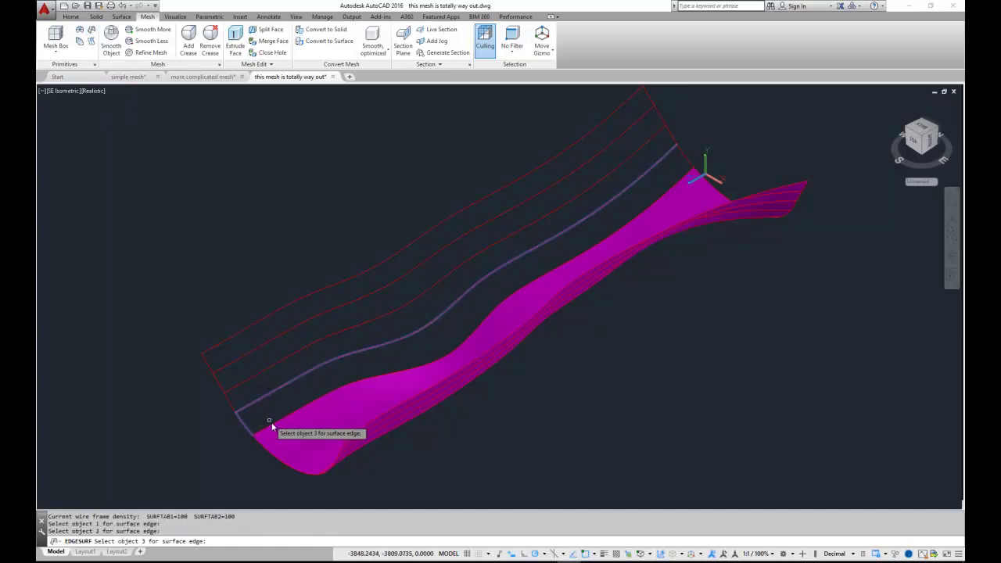
{"action": "left_click", "coordinate": [274, 429]}
{"action": "left_click", "coordinate": [275, 429]}
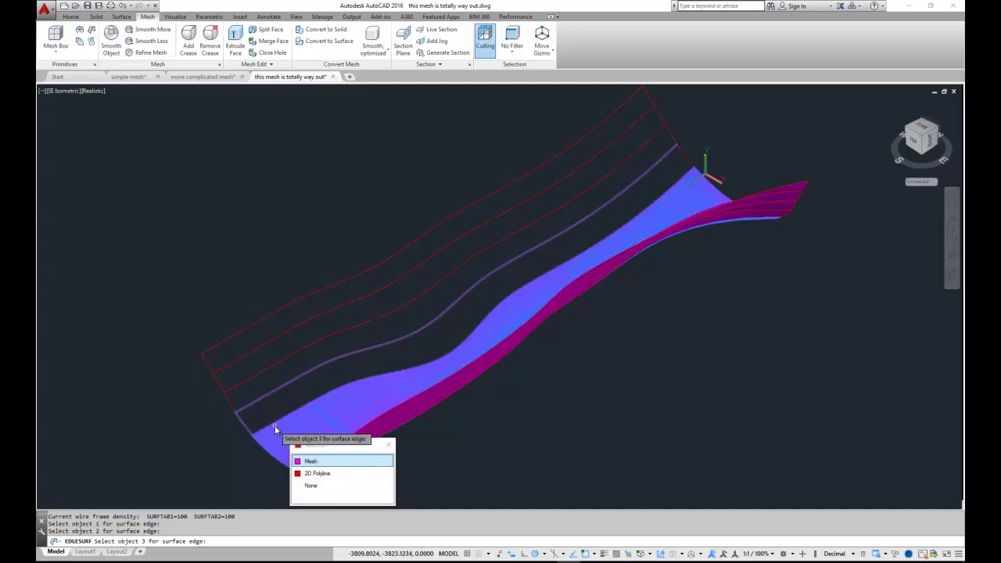
{"action": "left_click", "coordinate": [312, 473]}
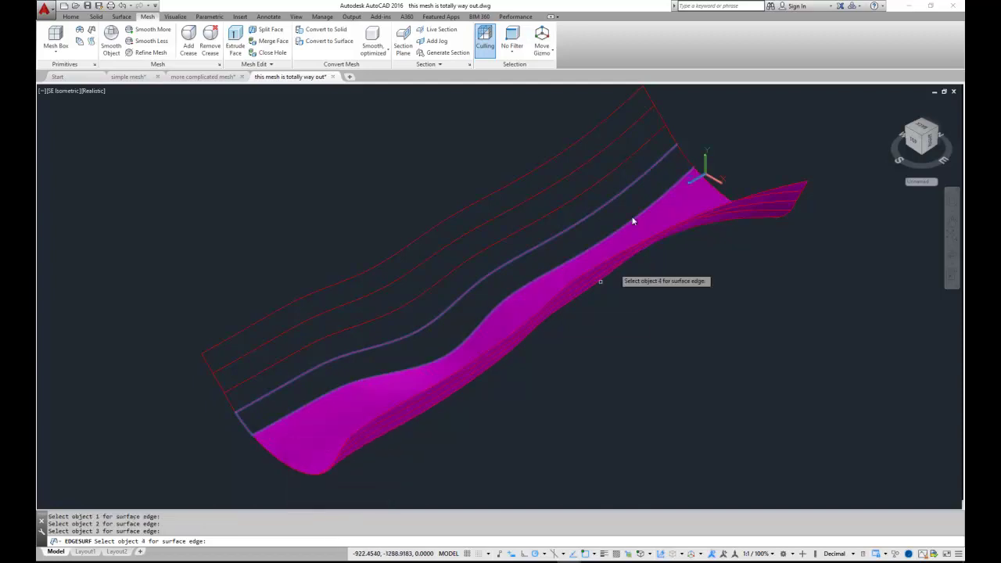
{"action": "left_click", "coordinate": [694, 154]}
Mesh the next strip up, cycling to the polyline at its far end edge
{"action": "key", "text": "Return"}
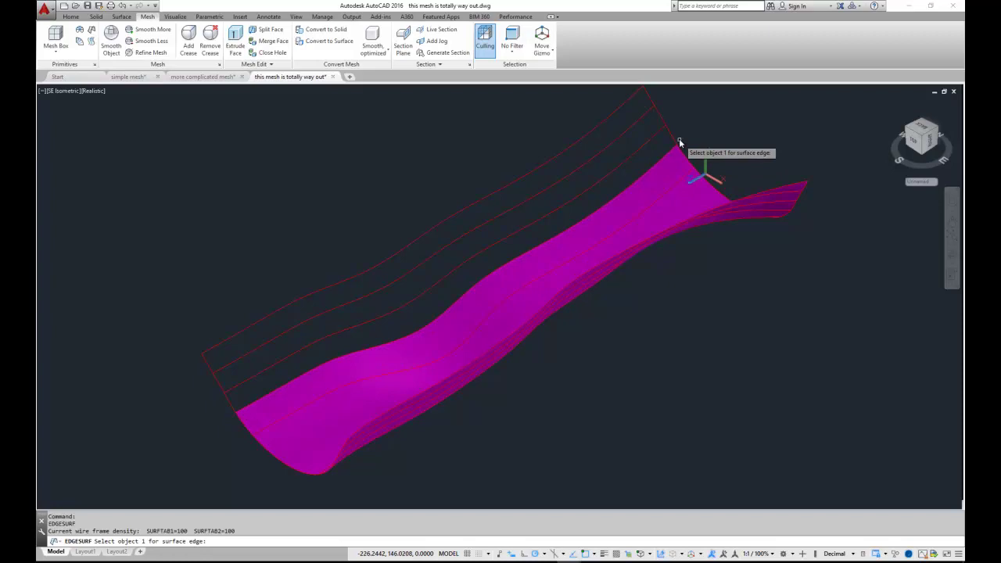
{"action": "left_click", "coordinate": [665, 136]}
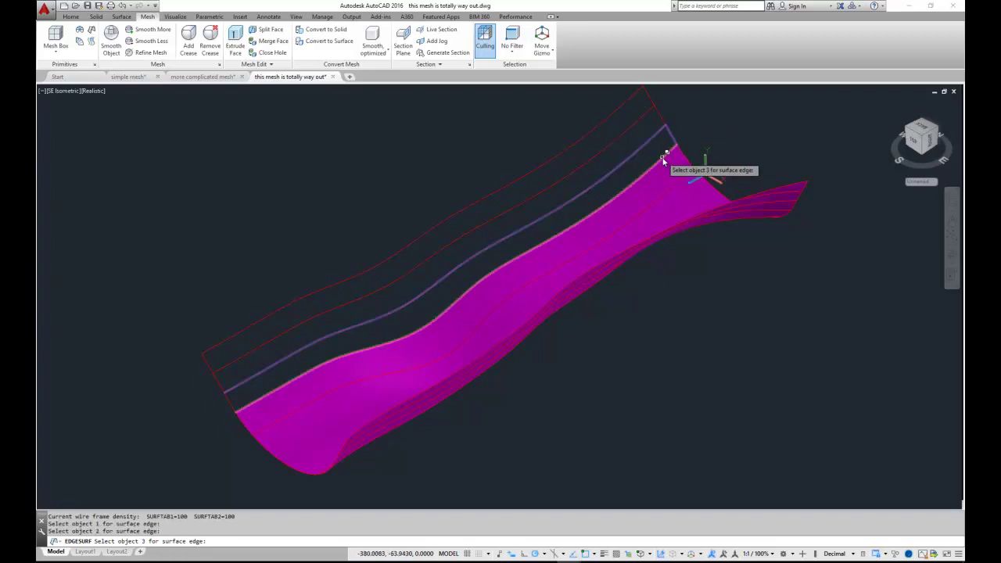
{"action": "left_click", "coordinate": [669, 156]}
{"action": "left_click", "coordinate": [706, 194]}
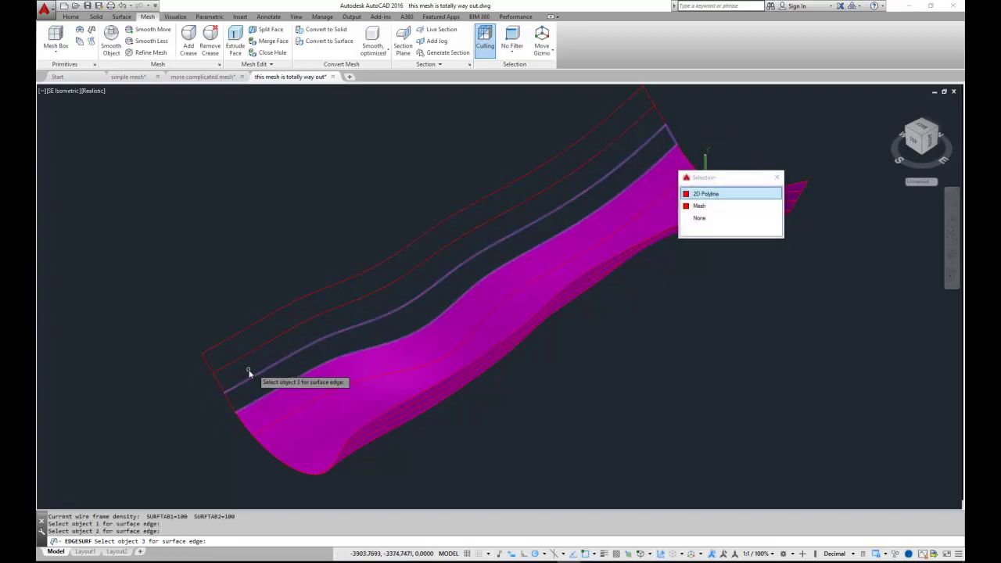
{"action": "left_click", "coordinate": [706, 193]}
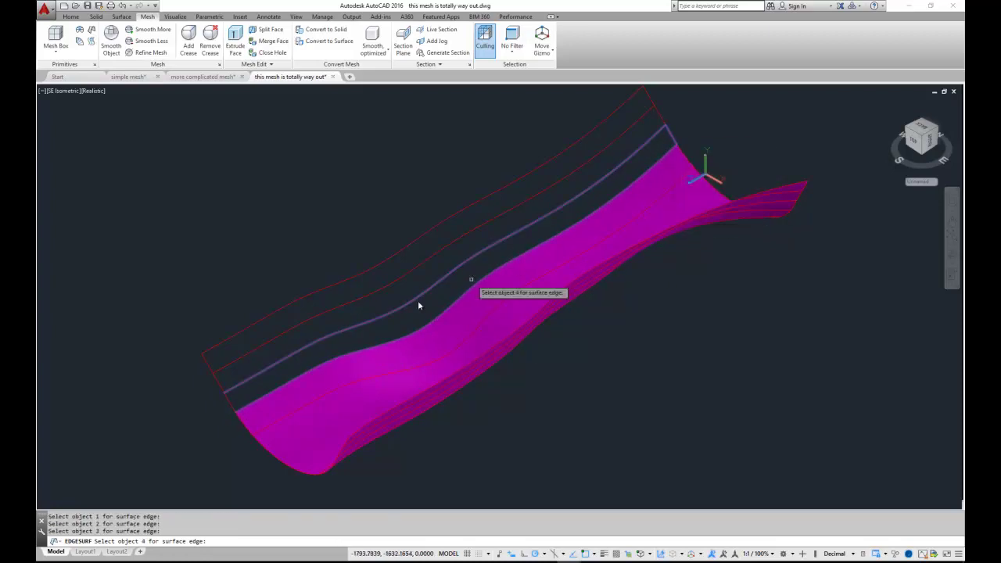
{"action": "left_click", "coordinate": [238, 430]}
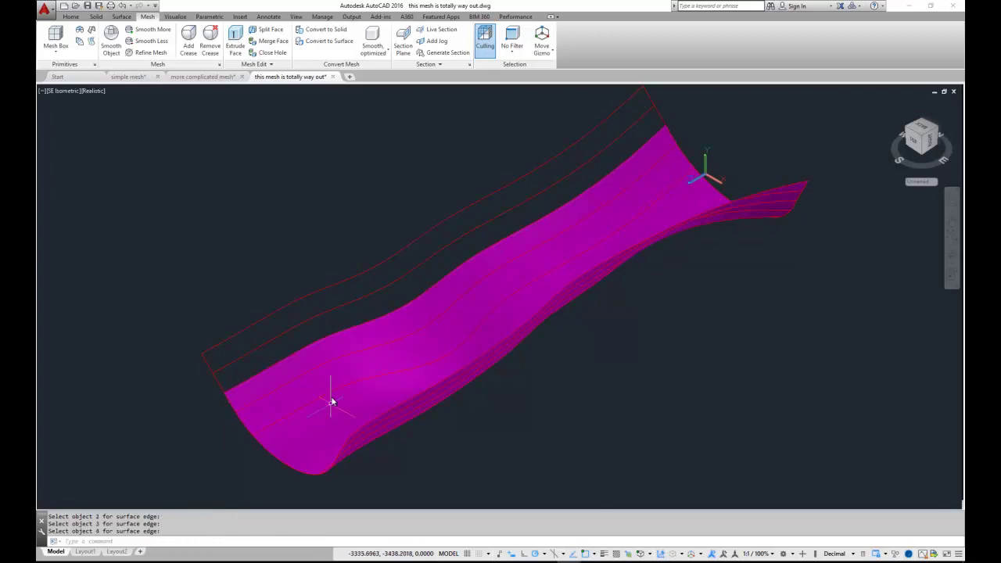
Fill the following strip, picking the polyline for its long edge via selection cycling
{"action": "key", "text": "Return"}
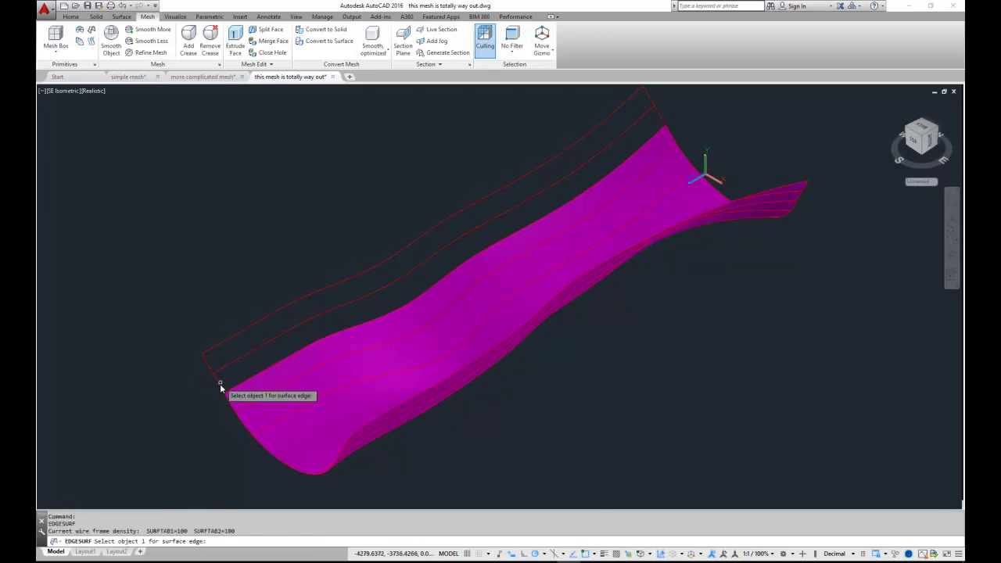
{"action": "left_click", "coordinate": [220, 388]}
{"action": "left_click", "coordinate": [221, 368]}
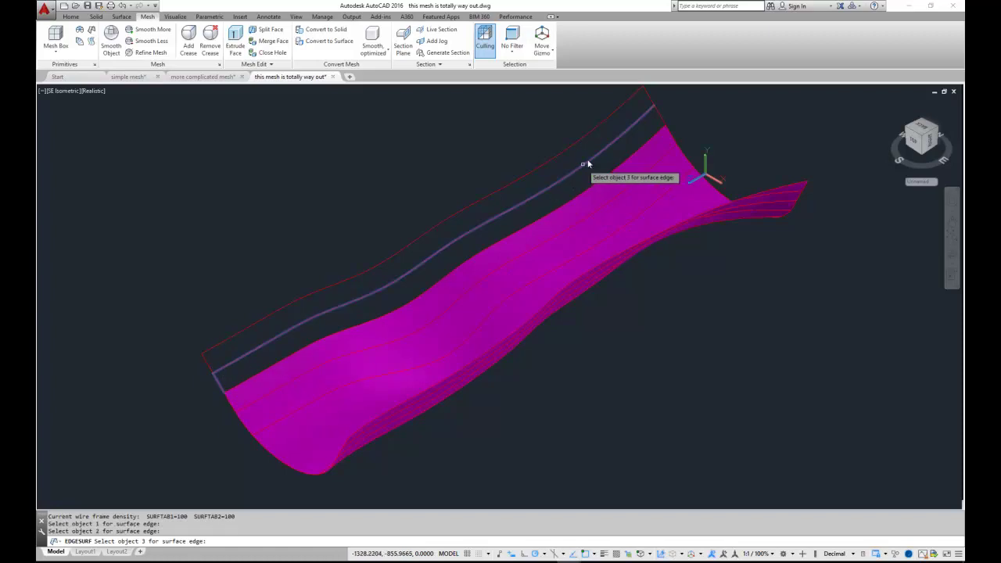
{"action": "left_click", "coordinate": [652, 125]}
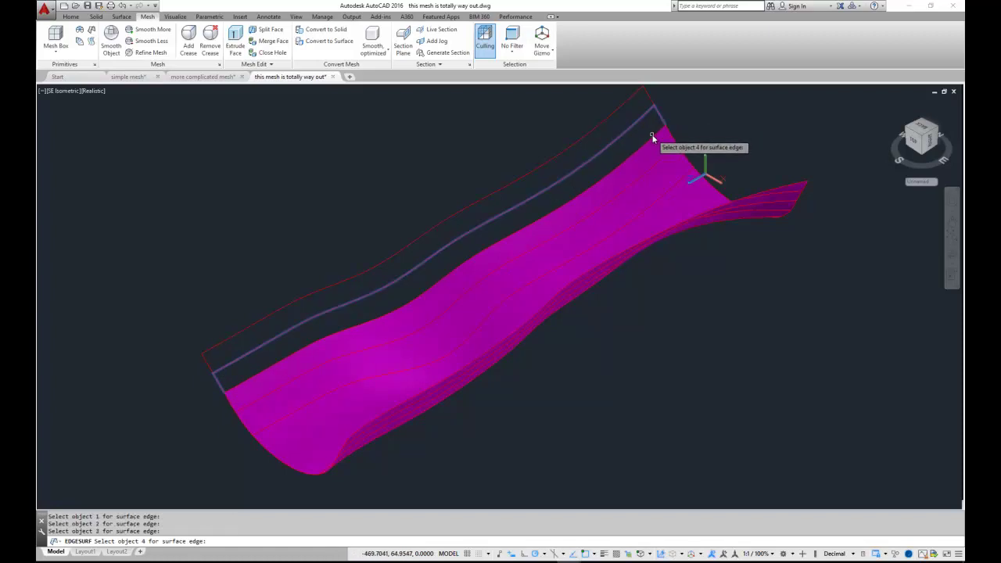
{"action": "left_click", "coordinate": [653, 140]}
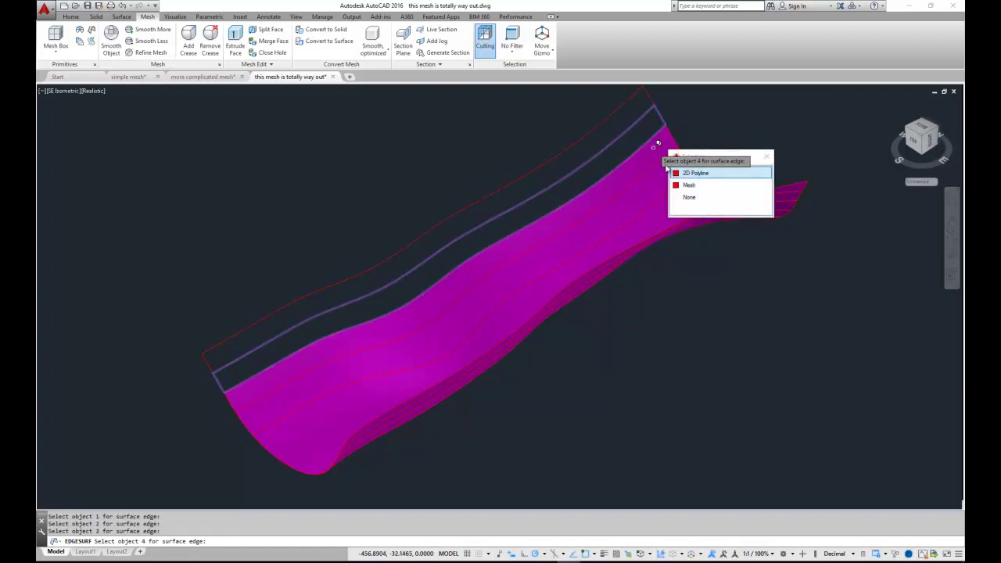
{"action": "left_click", "coordinate": [688, 174]}
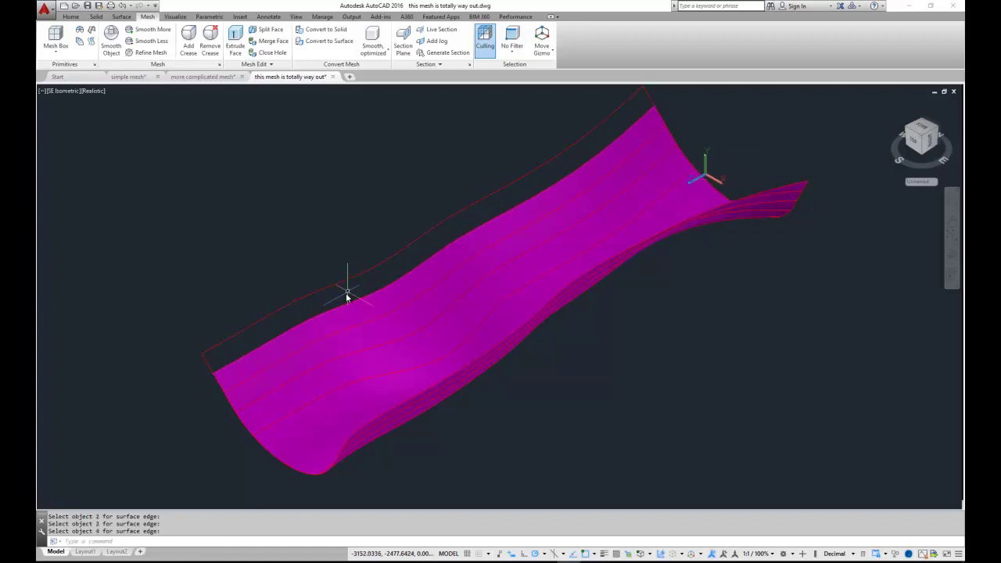
Mesh the last strip out to the outermost red boundary curve
{"action": "key", "text": "Escape"}
{"action": "key", "text": "Return"}
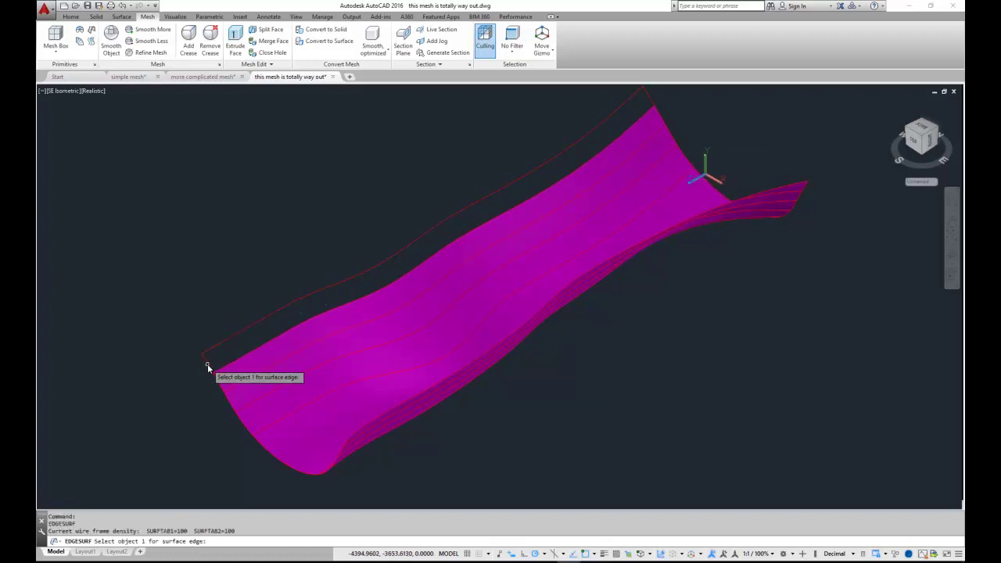
{"action": "left_click", "coordinate": [210, 362]}
{"action": "left_click", "coordinate": [221, 373]}
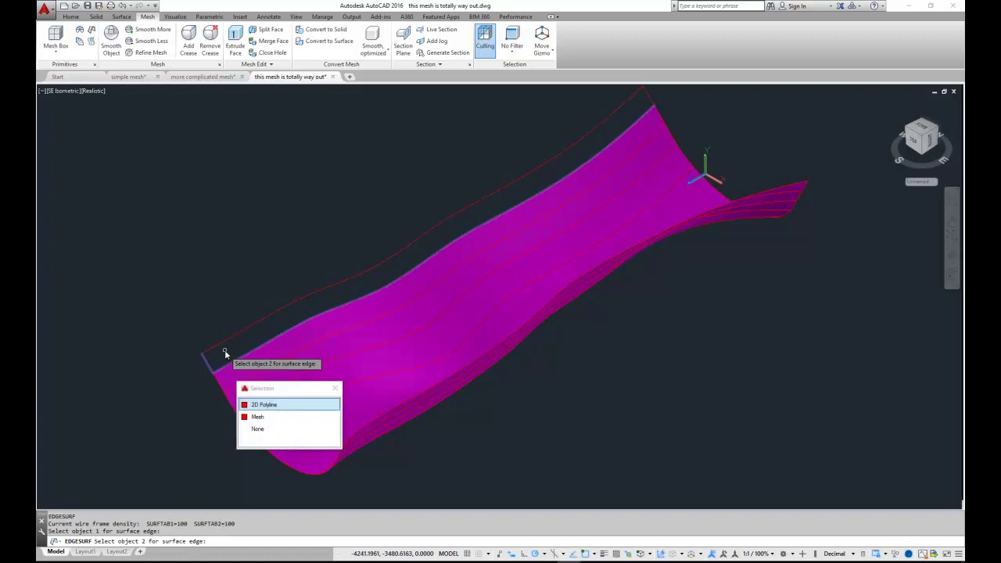
{"action": "left_click", "coordinate": [268, 405]}
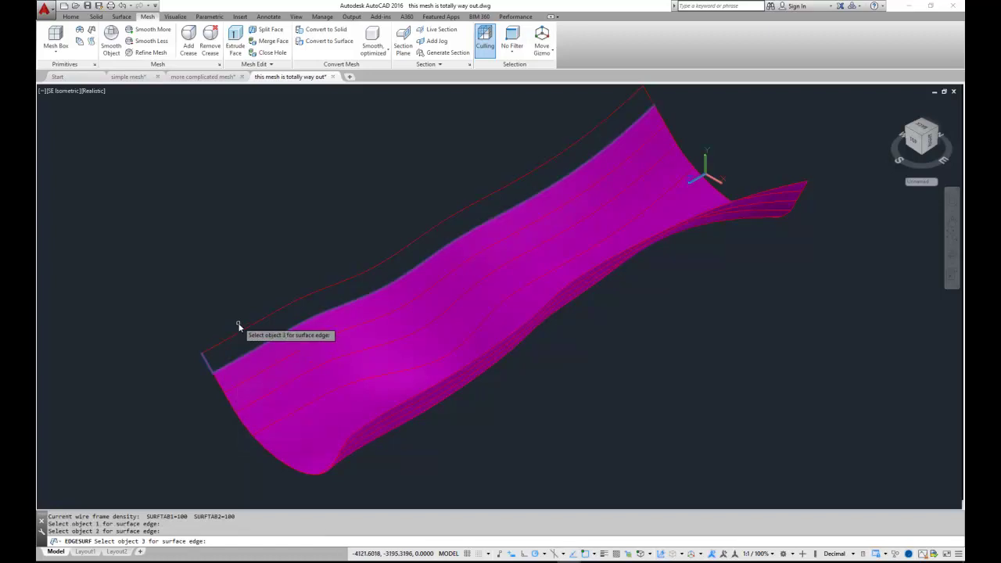
{"action": "left_click", "coordinate": [239, 335]}
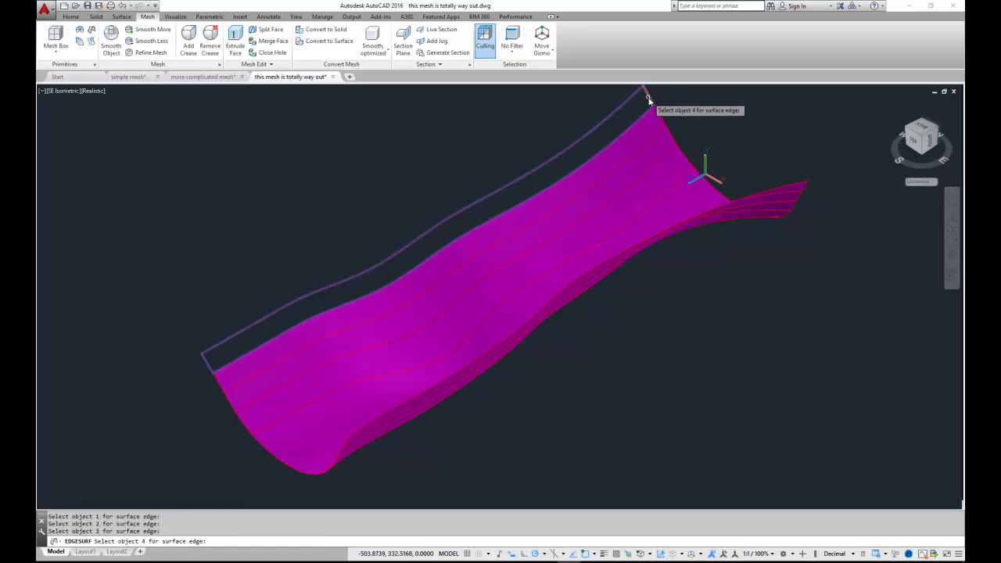
{"action": "left_click", "coordinate": [691, 142]}
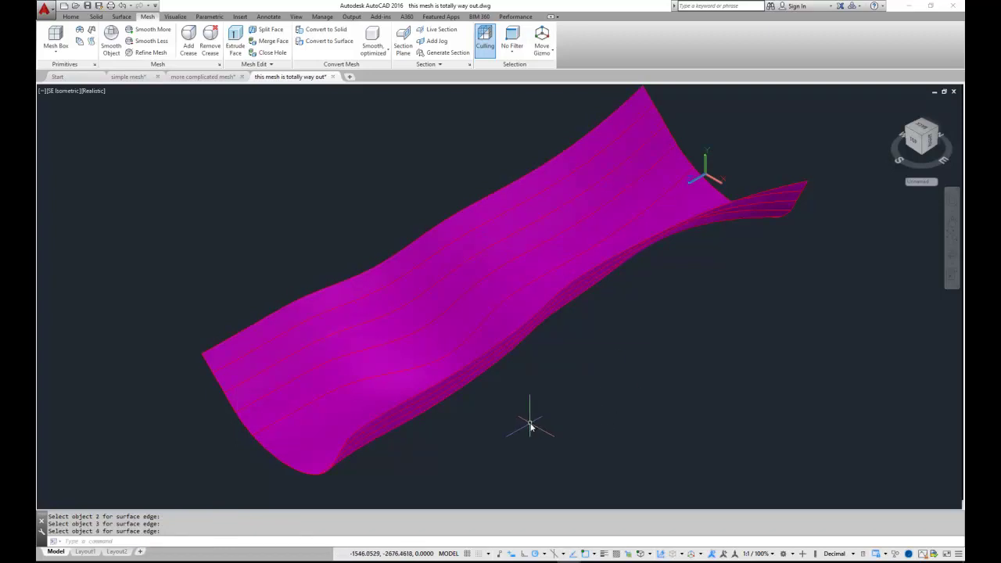
Cancel the edge-surface command and save the drawing
{"action": "key", "text": "Return"}
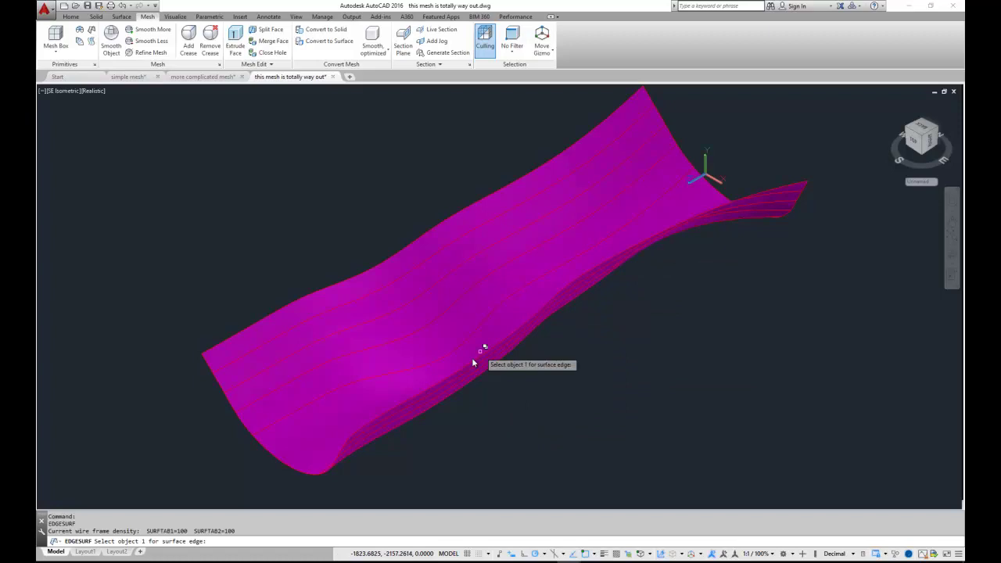
{"action": "scroll", "coordinate": [629, 324], "scroll_direction": "down", "scroll_amount": 2}
{"action": "scroll", "coordinate": [688, 217], "scroll_direction": "up", "scroll_amount": 3}
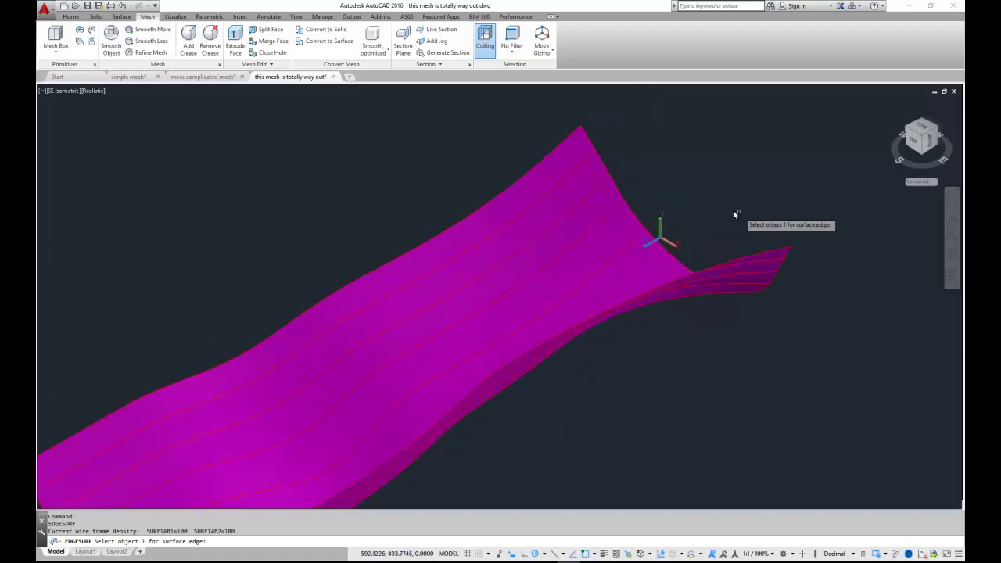
{"action": "scroll", "coordinate": [678, 208], "scroll_direction": "down", "scroll_amount": 4}
{"action": "key", "text": "Escape"}
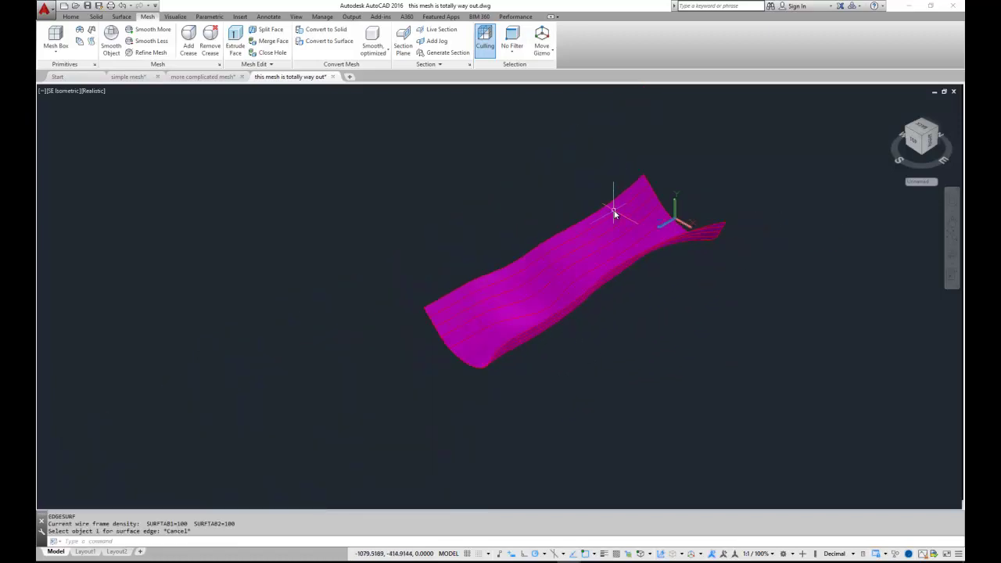
{"action": "left_click", "coordinate": [614, 211]}
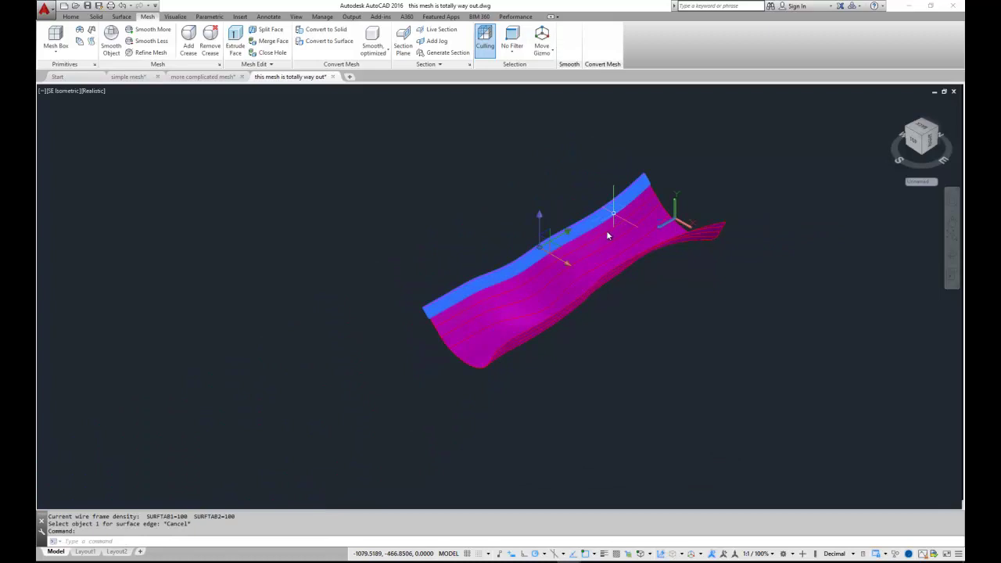
{"action": "key", "text": "ctrl+s"}
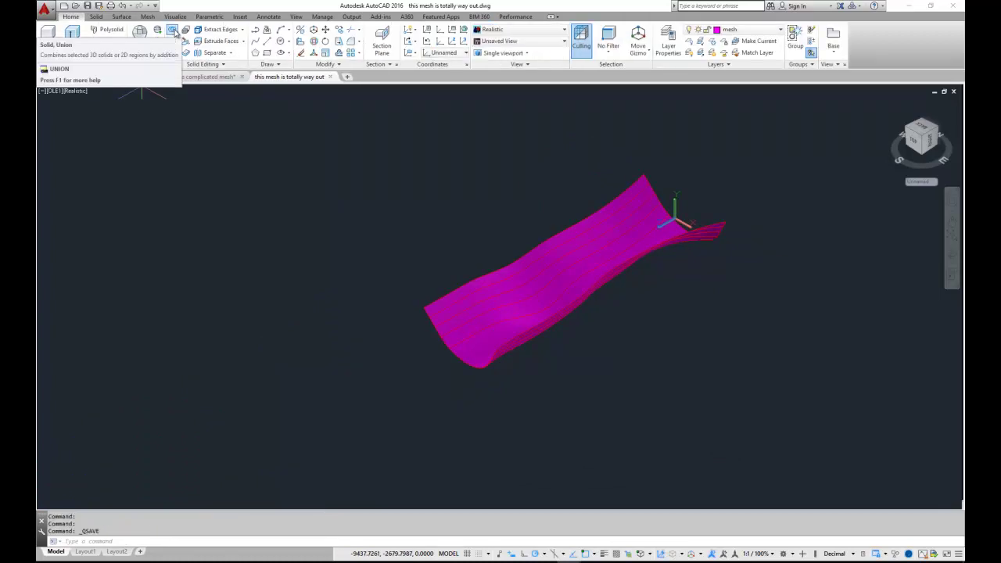
Run UNION and window-select all 24 mesh pieces
{"action": "left_click", "coordinate": [173, 30]}
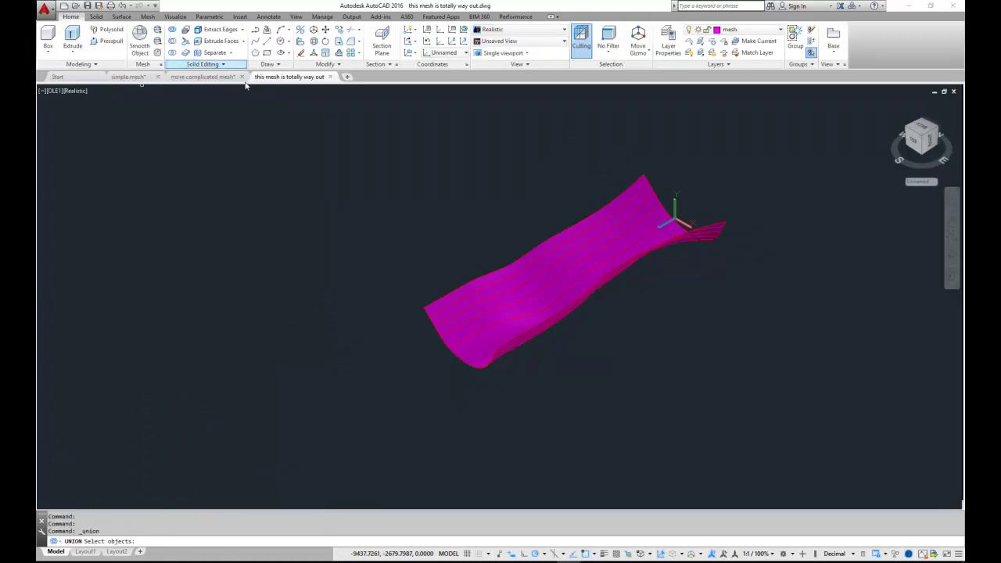
{"action": "left_click", "coordinate": [679, 170]}
{"action": "left_click", "coordinate": [494, 315]}
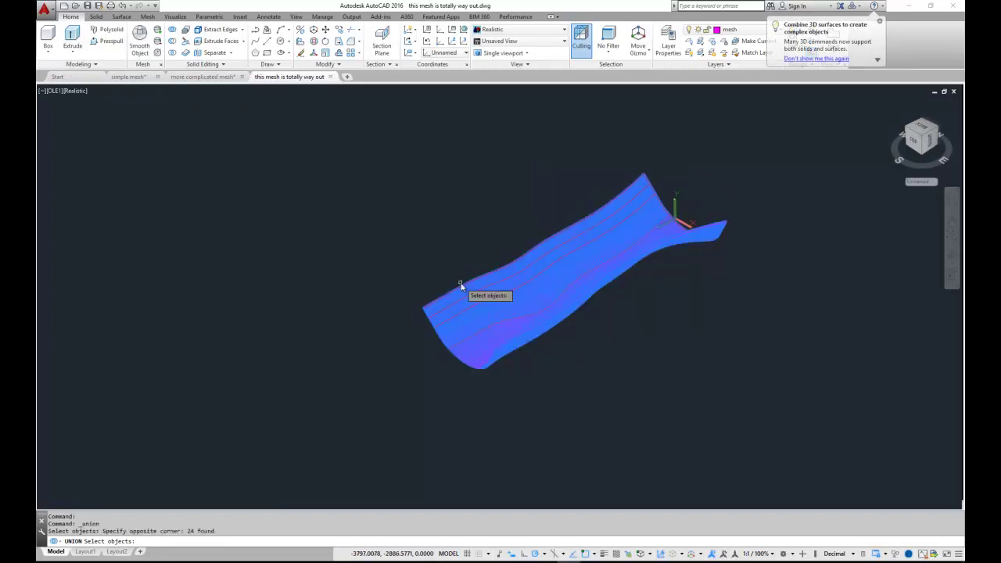
{"action": "key", "text": "Return"}
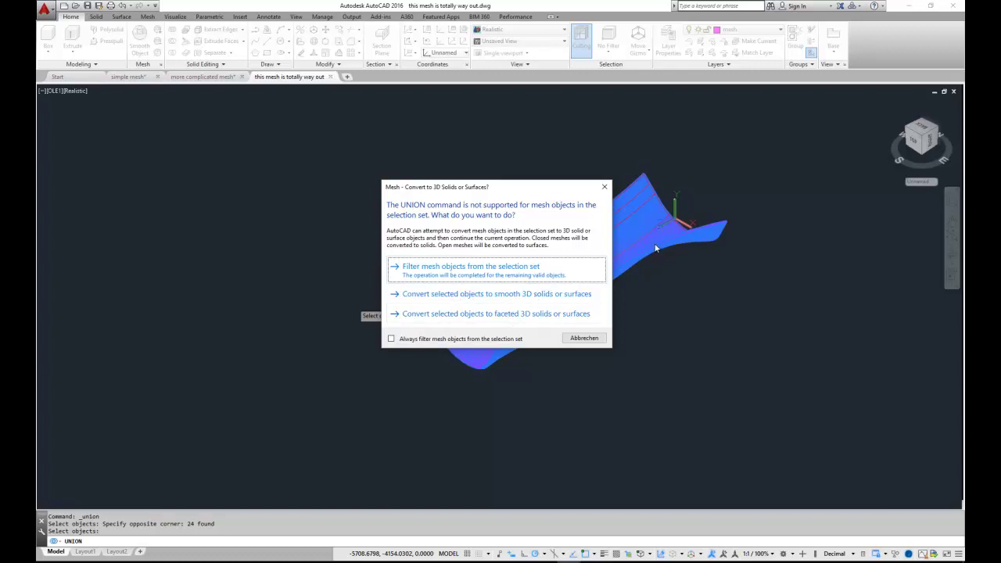
Convert the 24 selected meshes to smooth surfaces and complete the UNION
{"action": "left_click", "coordinate": [501, 294]}
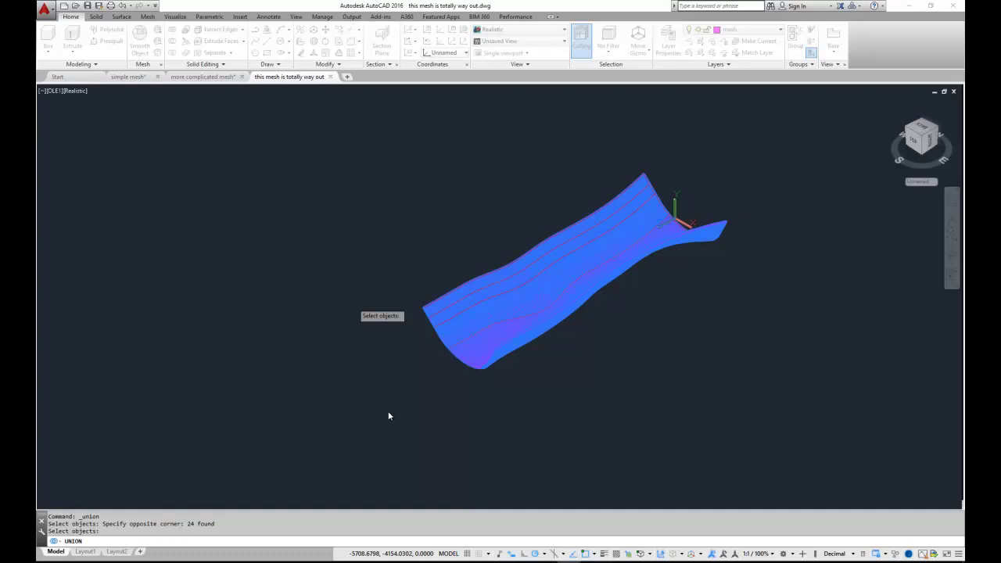
{"action": "key", "text": "Return"}
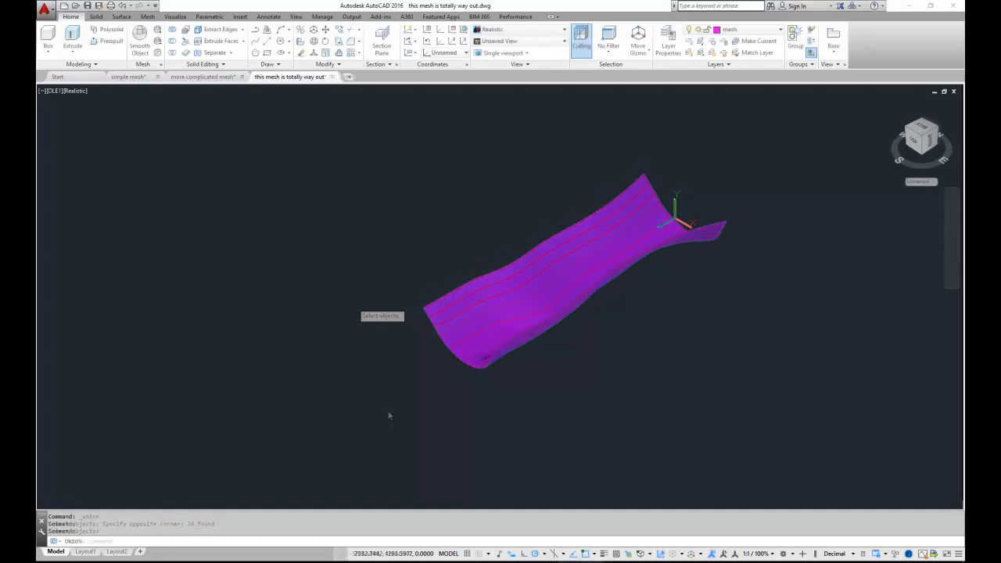